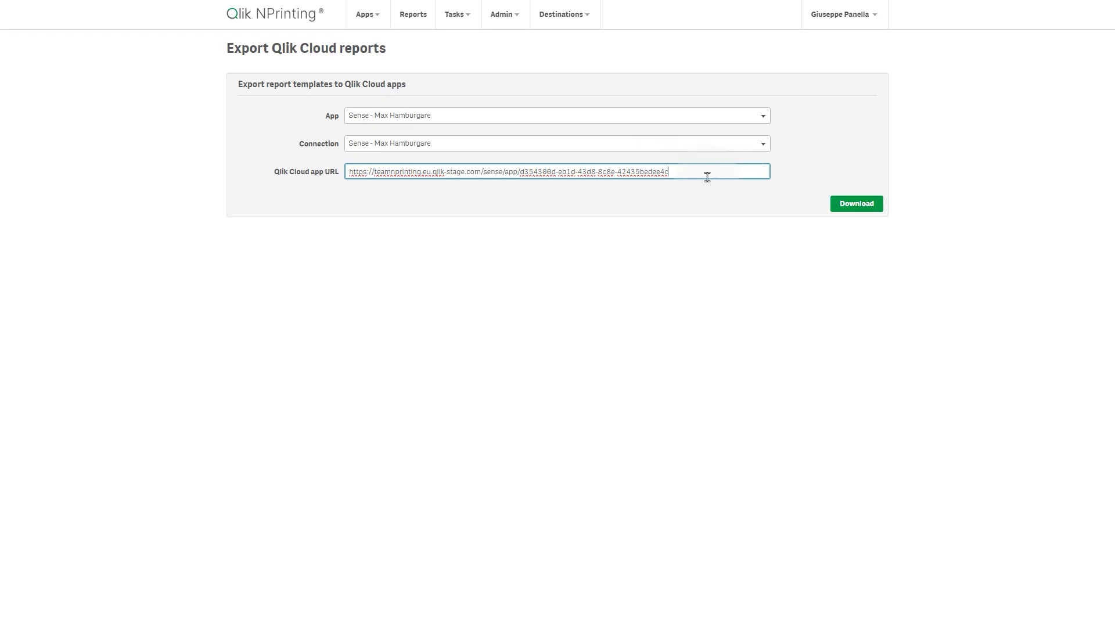
# Download the Sense - Max Hamburgare Qlik Cloud reports export as a templates zip
pyautogui.click(861, 213)
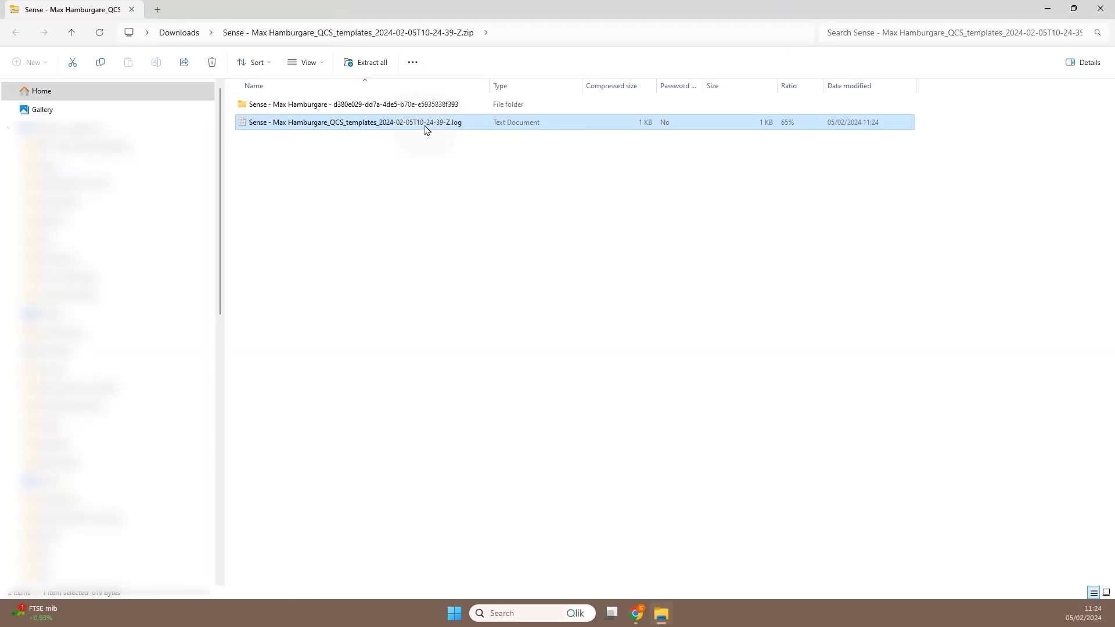
# Open the Sense - Max Hamburgare folder inside the downloaded templates zip
pyautogui.doubleClick(397, 105)
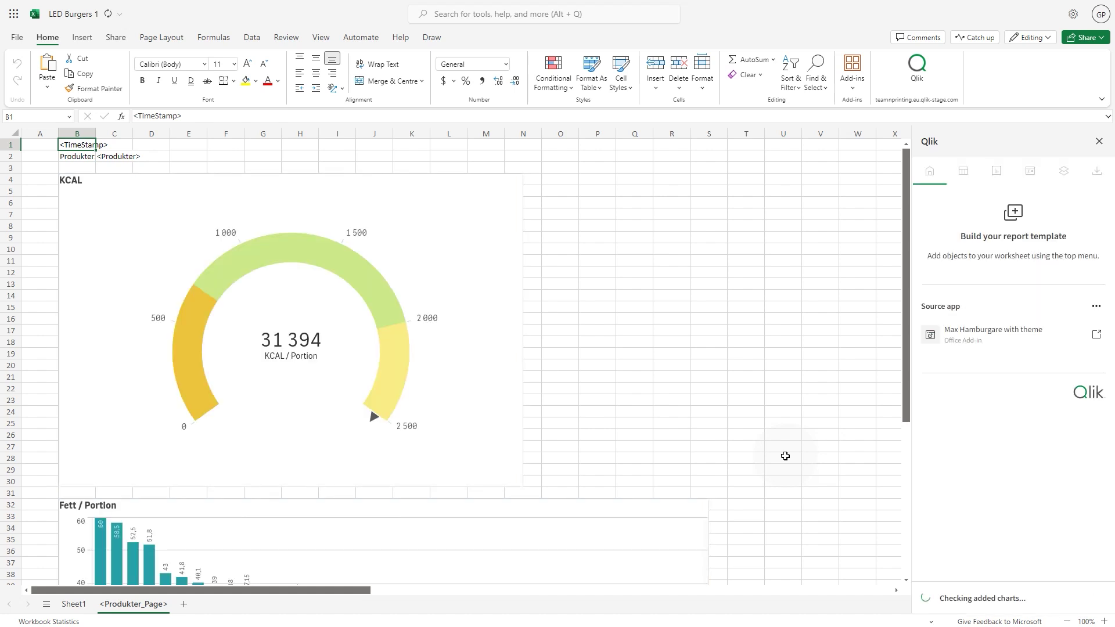
# Shrink the KCAL gauge and move the Fett / Portion chart up to J4 beside it
pyautogui.click(470, 428)
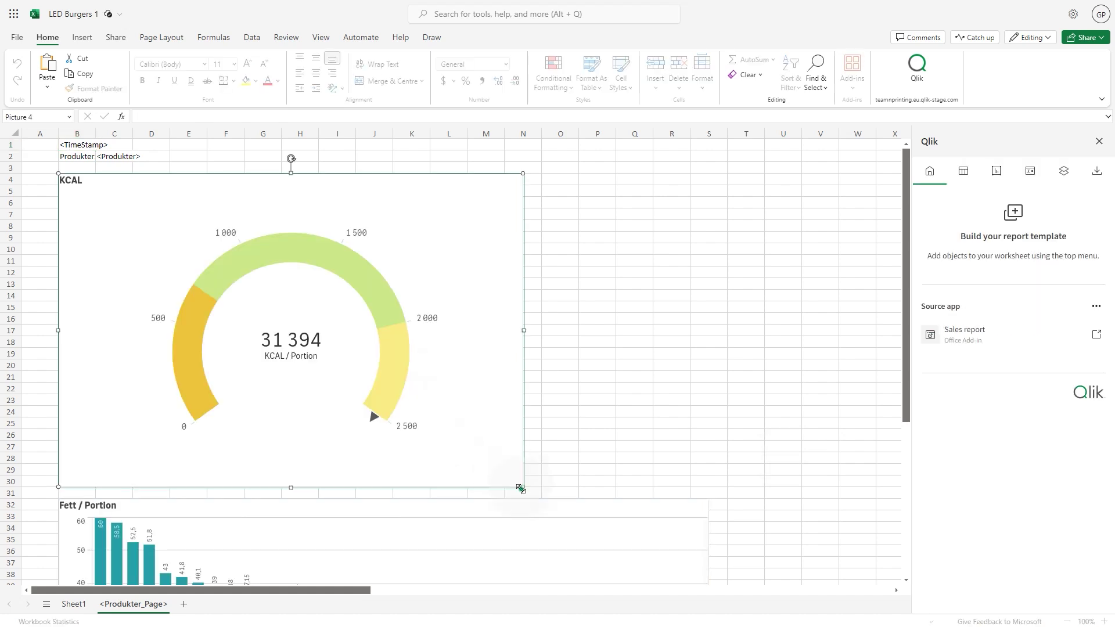
pyautogui.moveTo(518, 488); pyautogui.dragTo(270, 355)
pyautogui.moveTo(259, 513); pyautogui.dragTo(393, 369)
pyautogui.moveTo(296, 344); pyautogui.dragTo(462, 225)
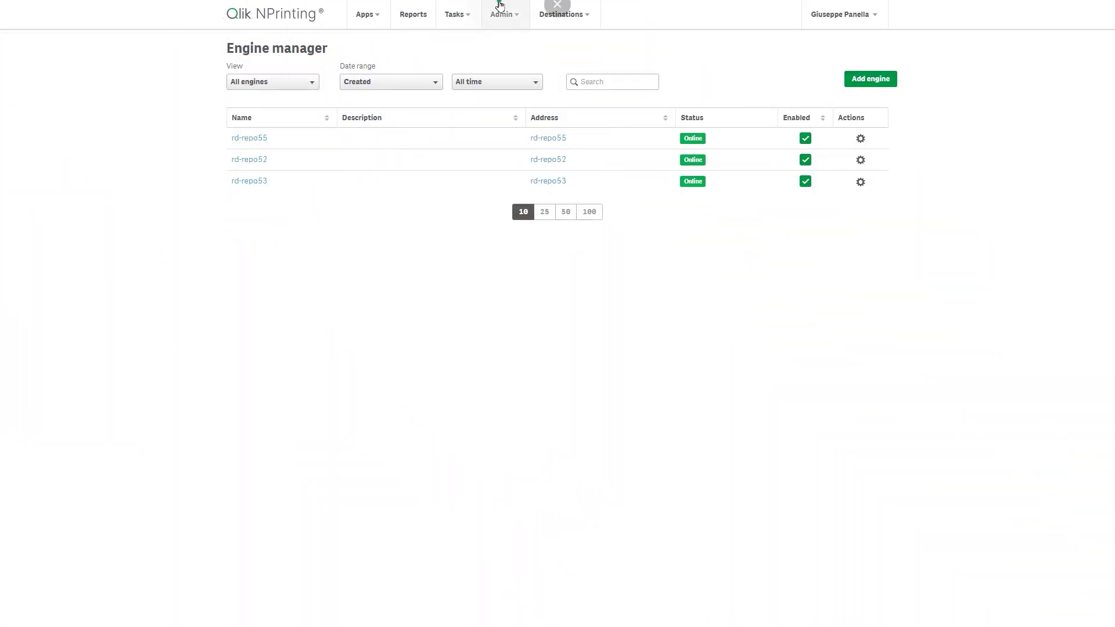
# Review the permissions of the Administrator security role
pyautogui.click(501, 14)
pyautogui.click(507, 71)
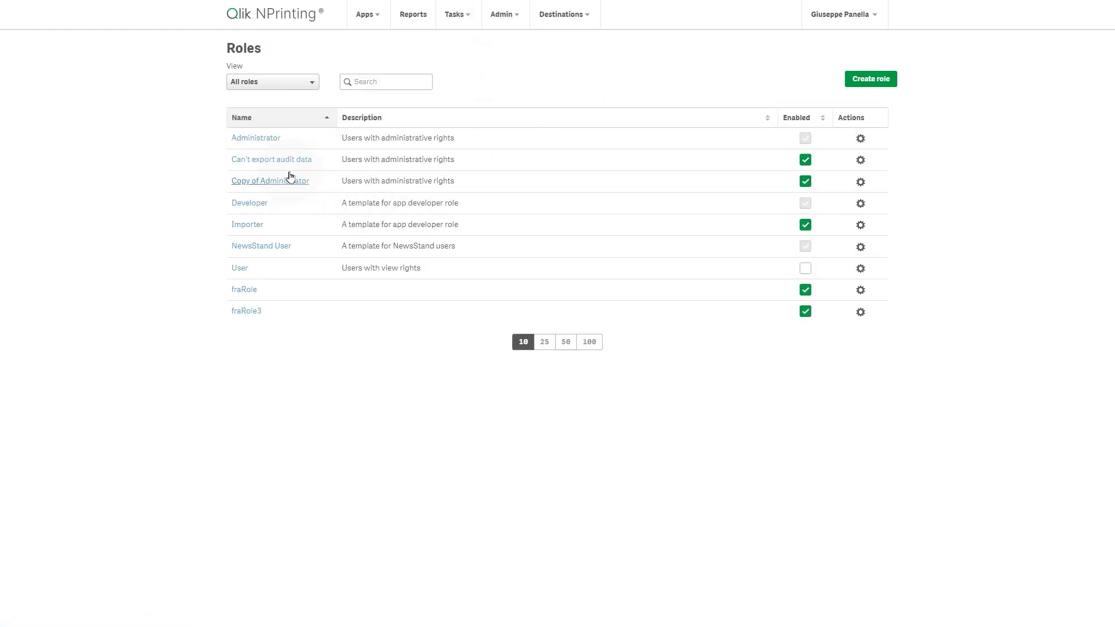
pyautogui.click(263, 139)
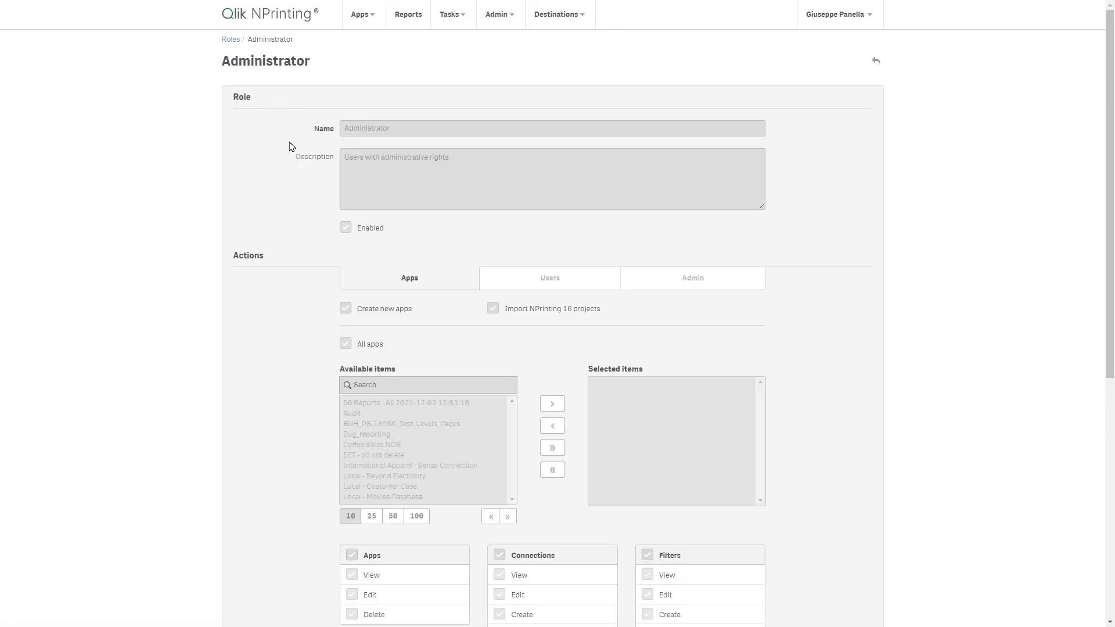
pyautogui.scroll(-3, 429, 453)
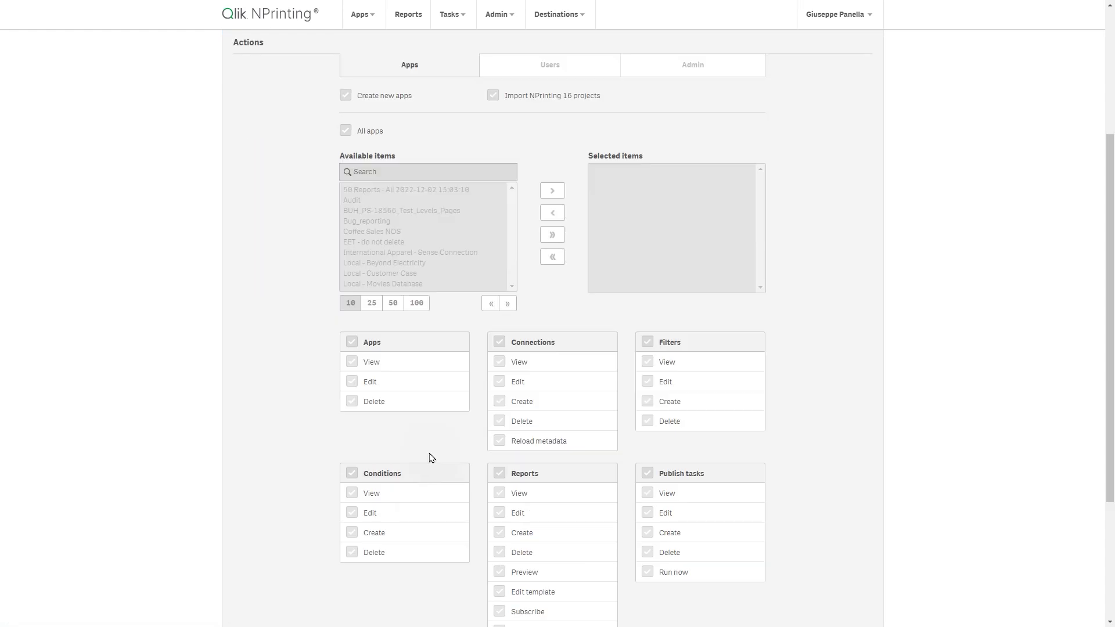
pyautogui.scroll(-3, 430, 454)
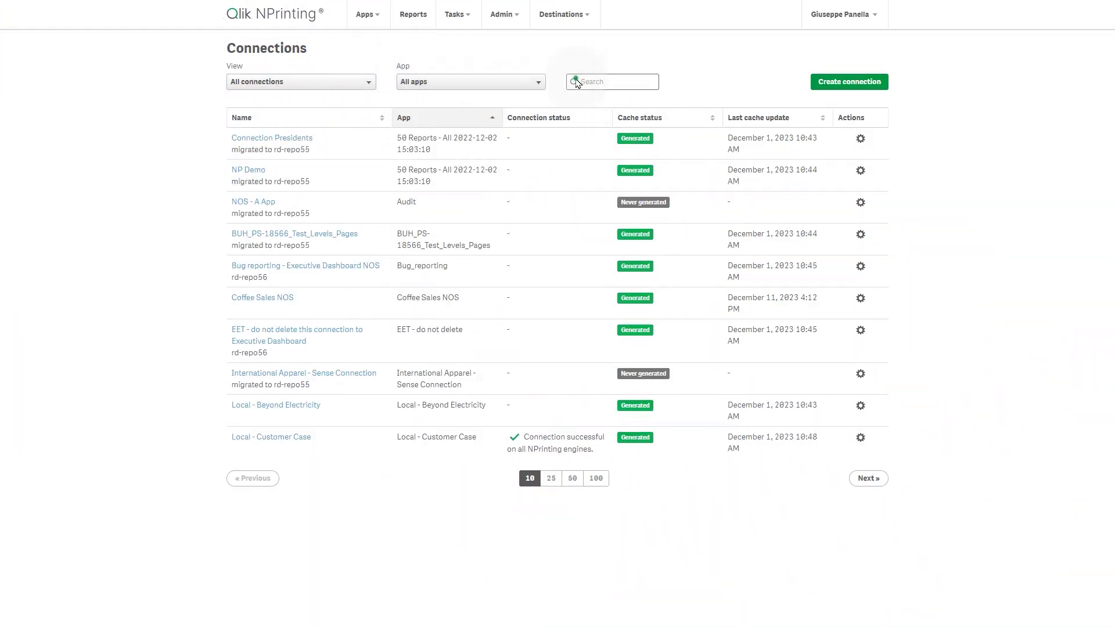
# Search connections for 'max' and open the Sense - Max Hamburgare connection
pyautogui.click(591, 82)
pyautogui.write('max')
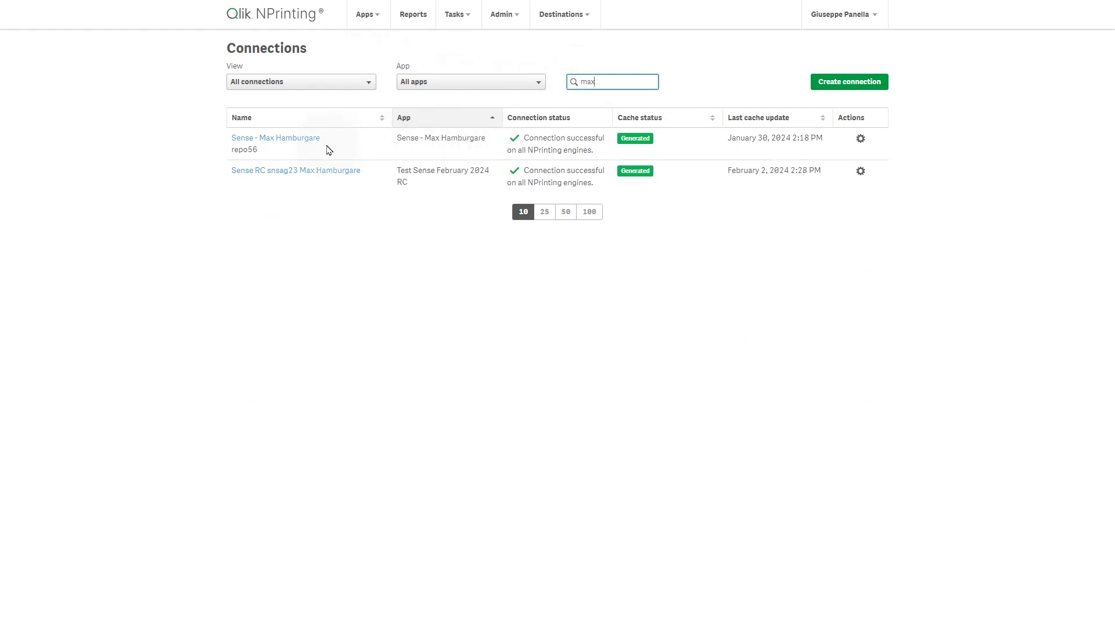
pyautogui.click(311, 139)
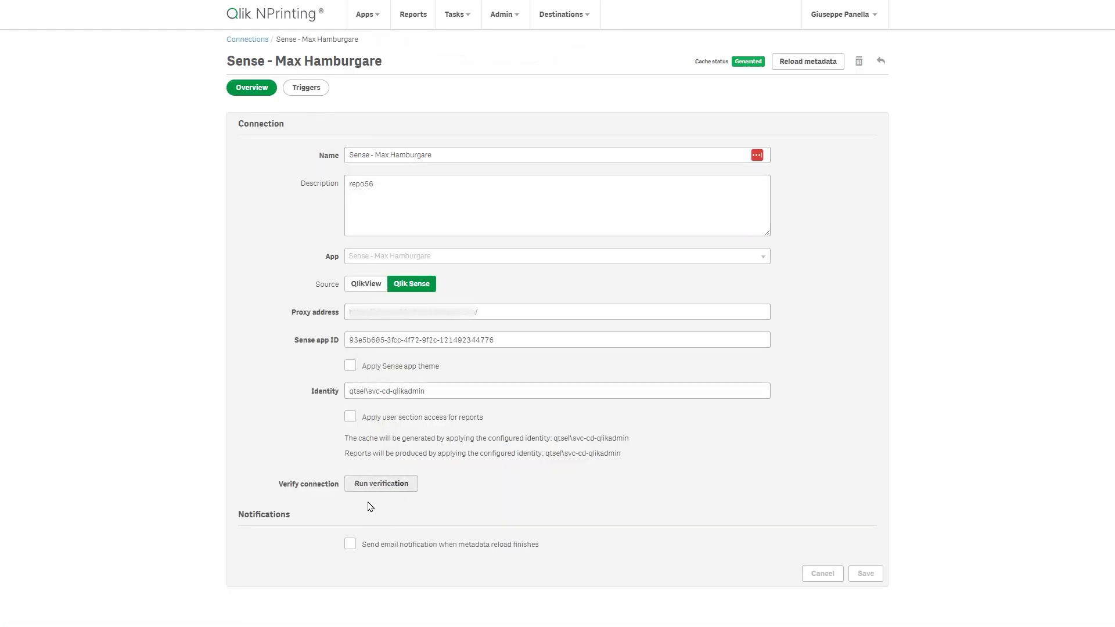
# Filter the Reports list to the Sense - Max Hamburgare app
pyautogui.click(412, 15)
pyautogui.click(388, 83)
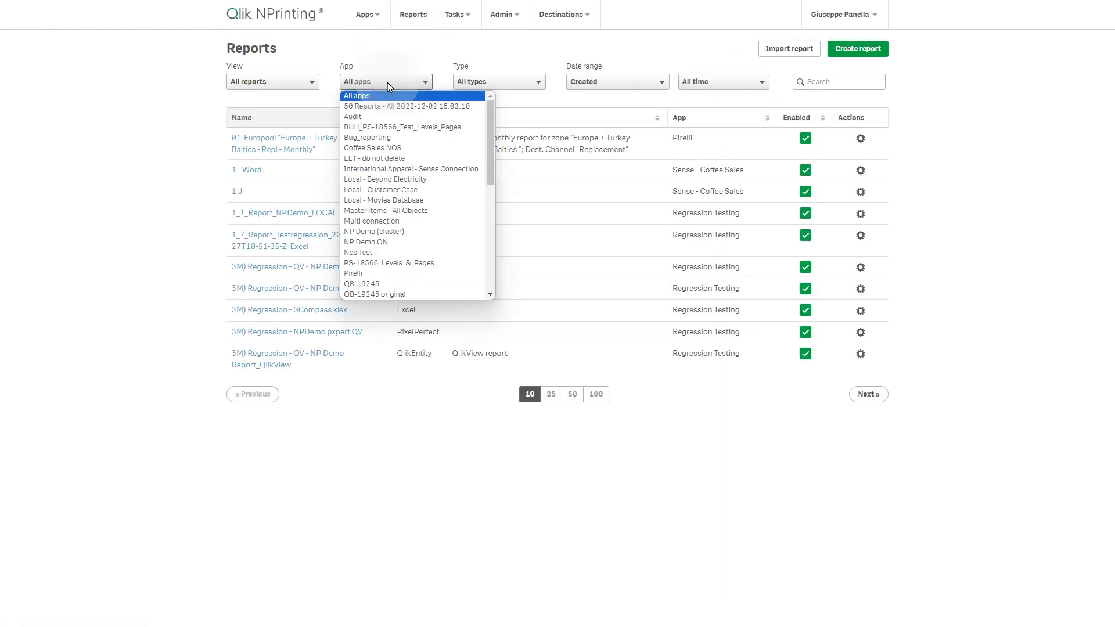
pyautogui.press('s')
pyautogui.scroll(-3, 469, 263)
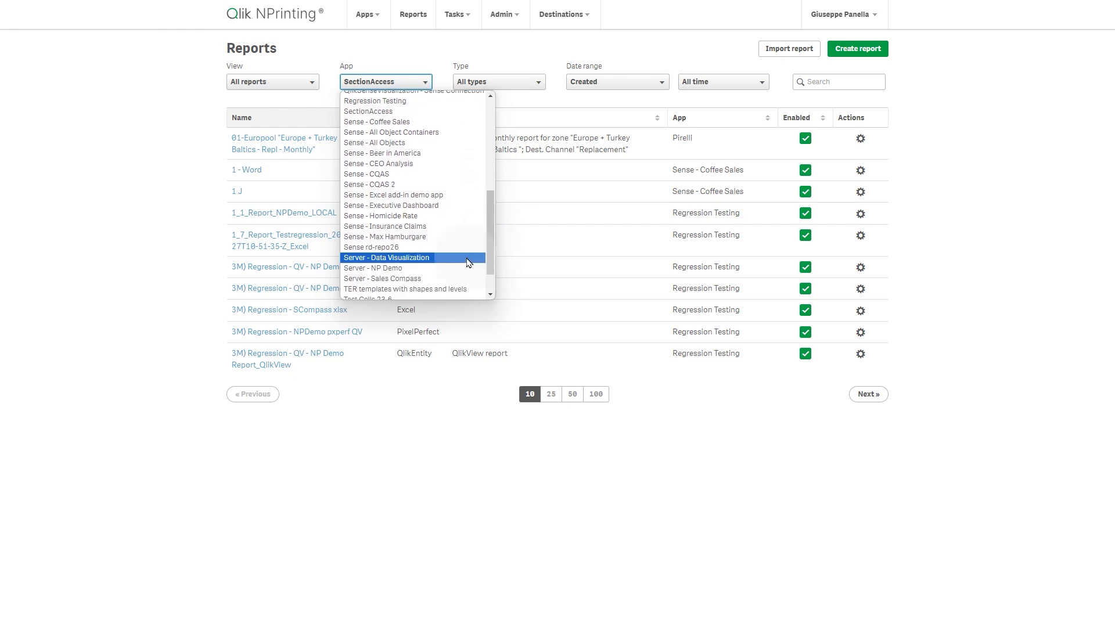
pyautogui.click(430, 237)
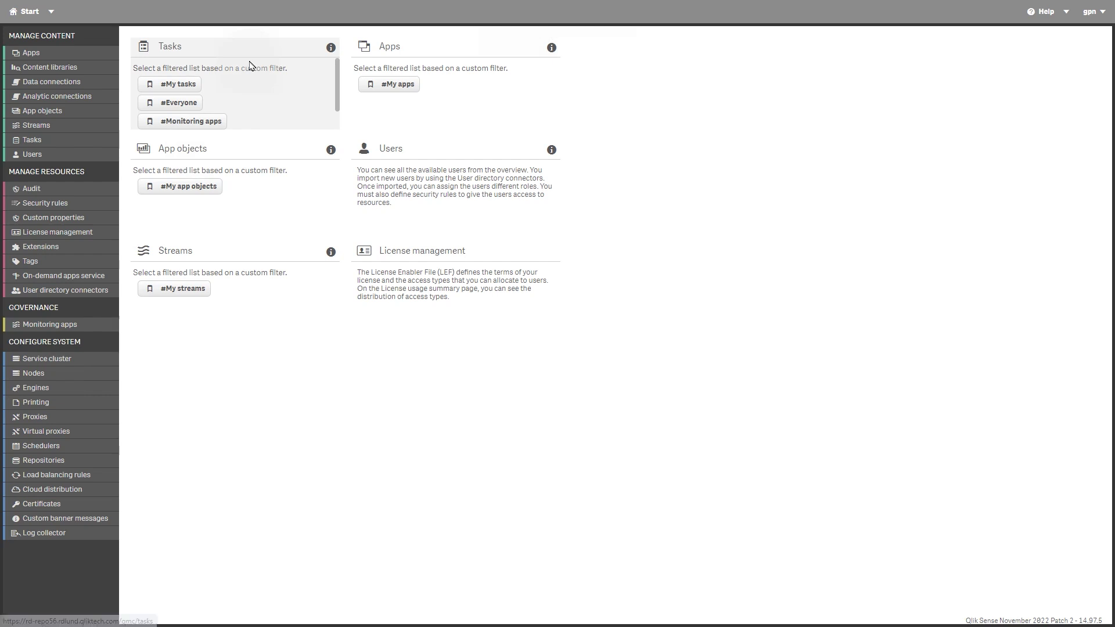
# Search the QMC Apps list for Max Hamburgare with theme and select it
pyautogui.click(33, 52)
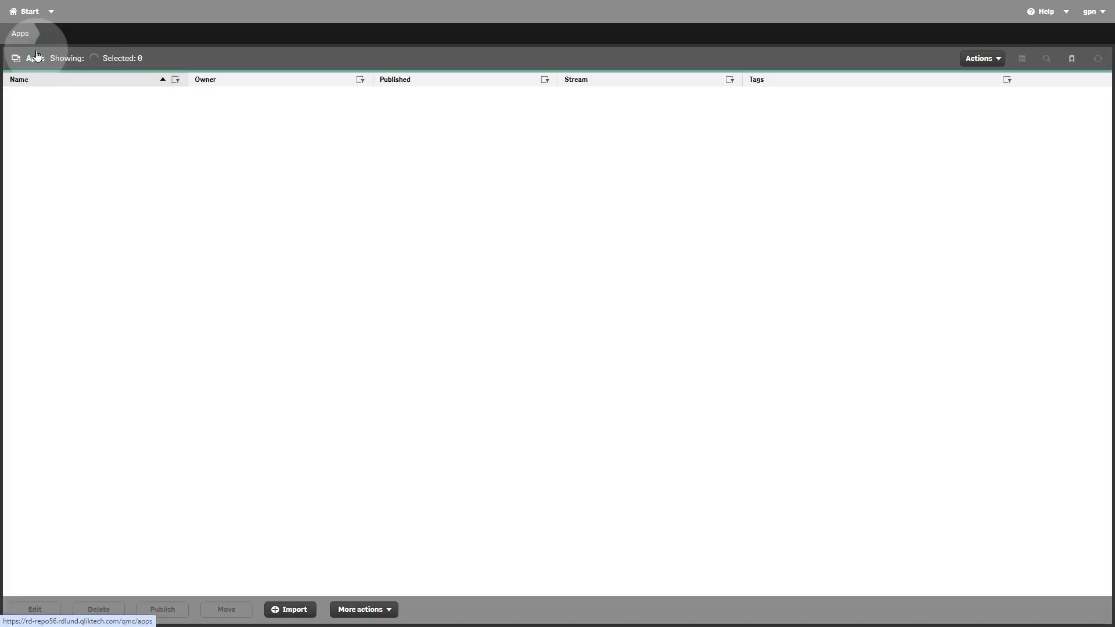
pyautogui.click(100, 62)
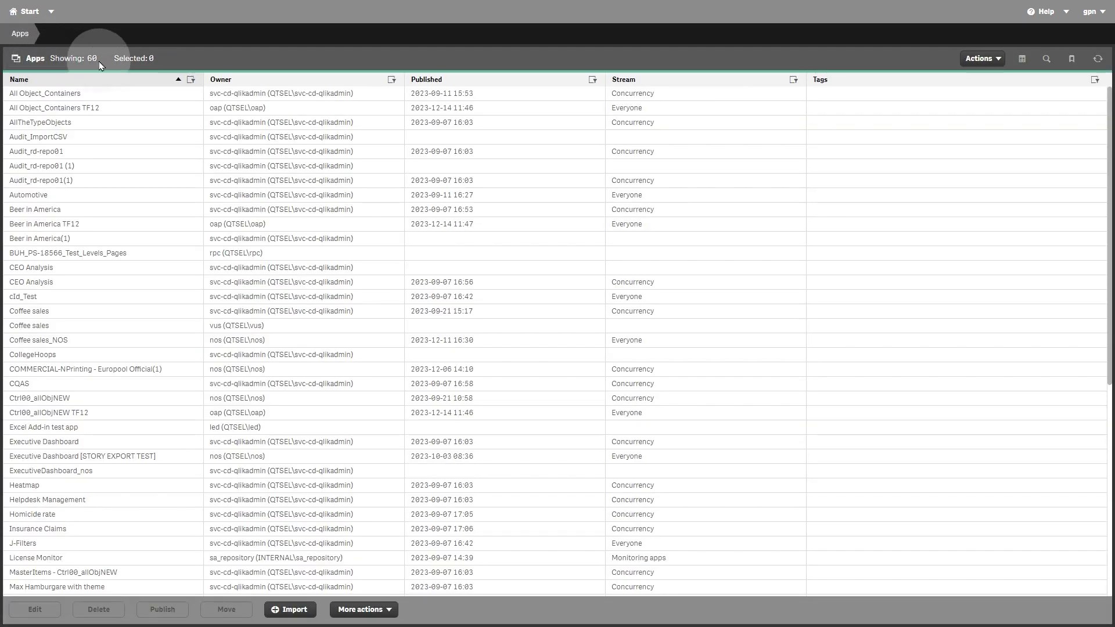
pyautogui.click(1046, 60)
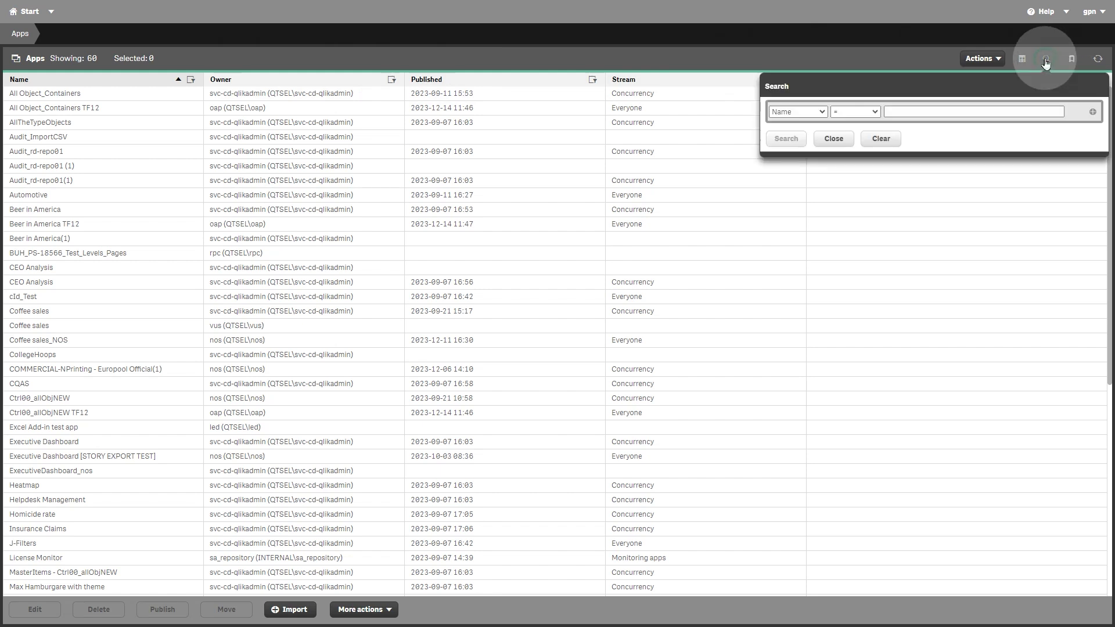
pyautogui.click(990, 110)
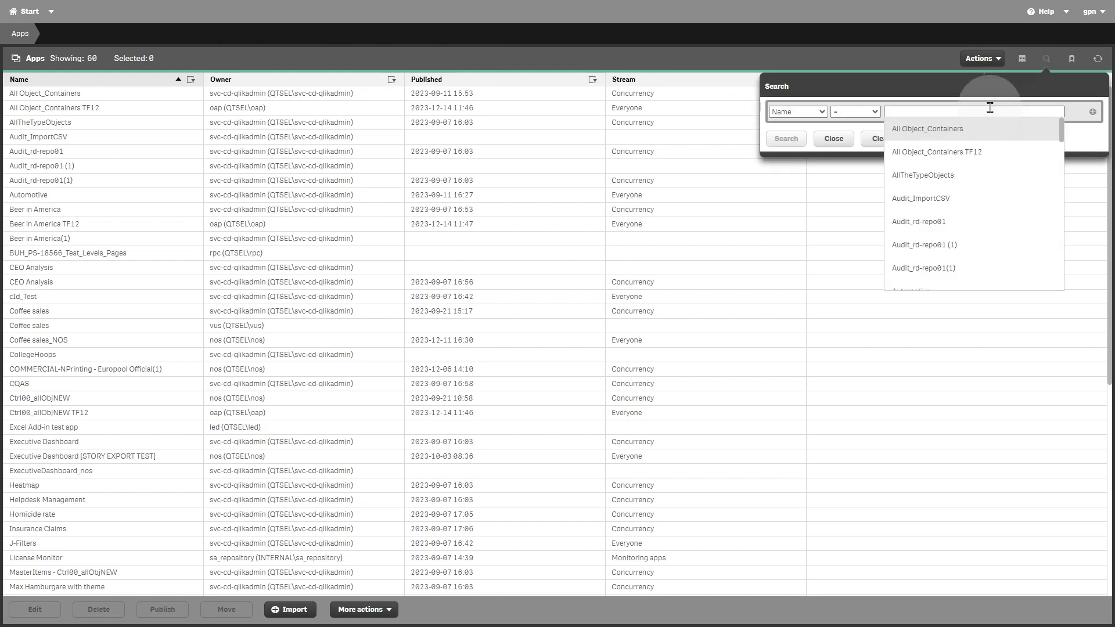
pyautogui.write('max')
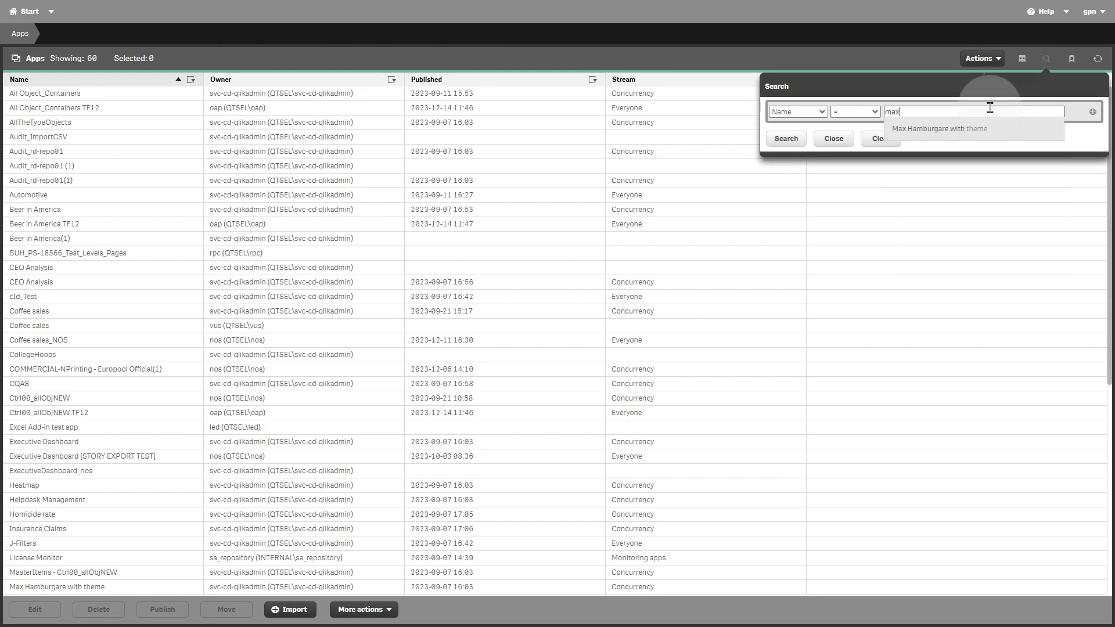
pyautogui.click(952, 129)
pyautogui.click(790, 139)
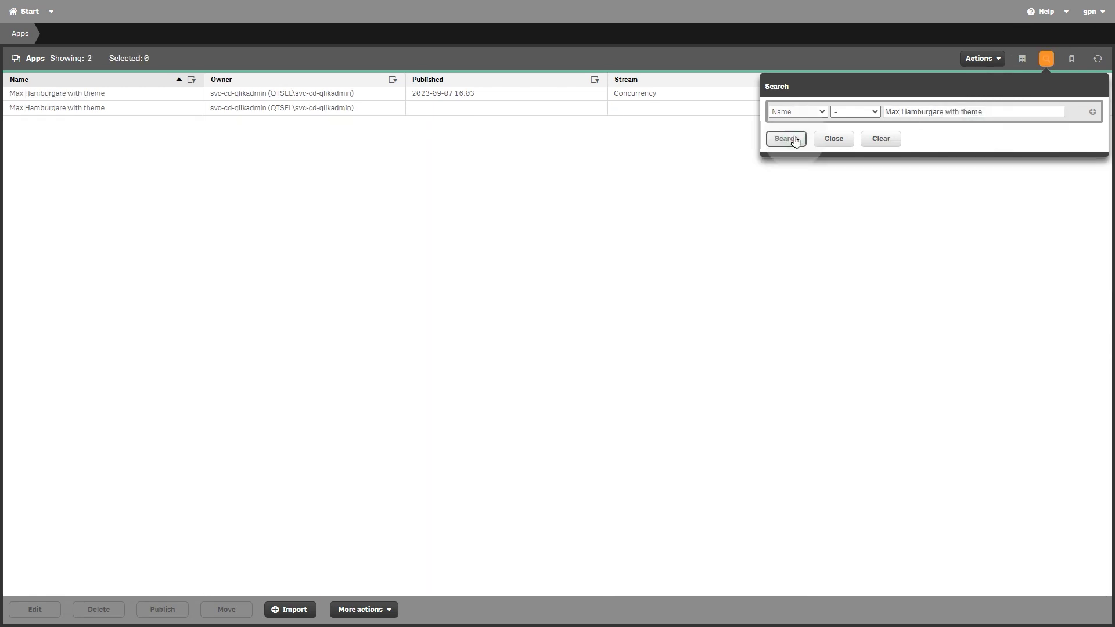
pyautogui.click(627, 152)
pyautogui.click(381, 96)
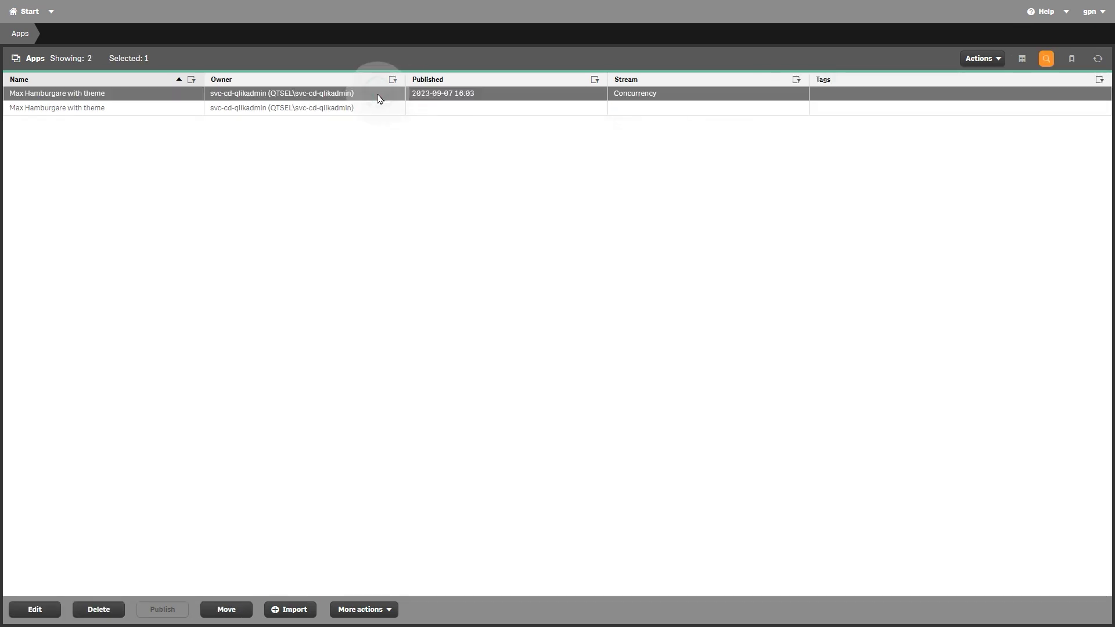
# Export the app with its data and download the exported file
pyautogui.click(360, 611)
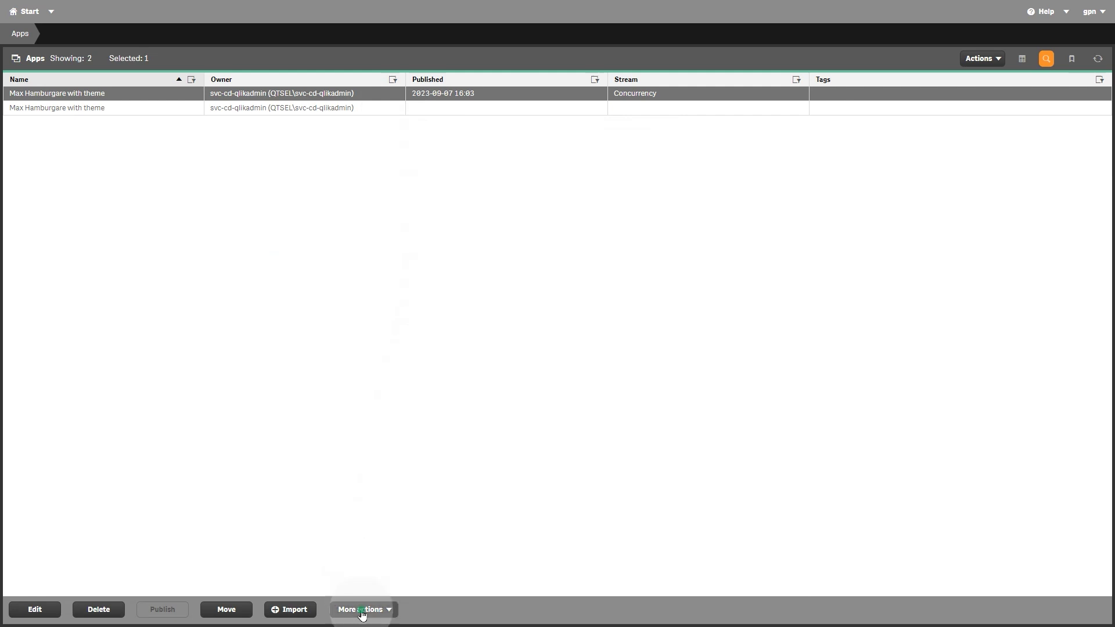
pyautogui.click(352, 526)
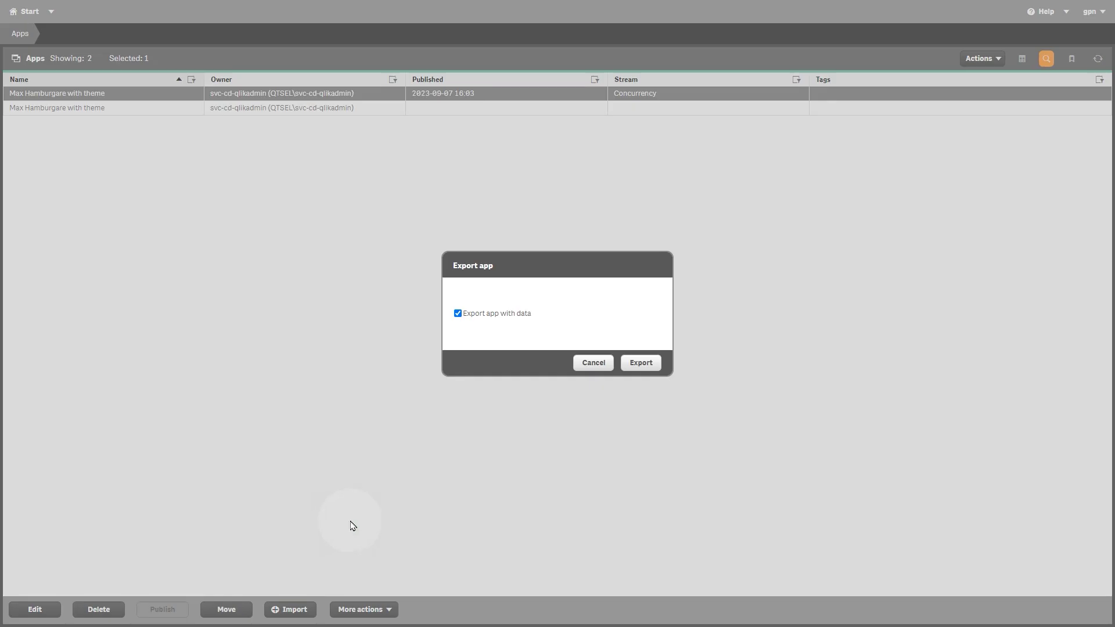
pyautogui.click(641, 364)
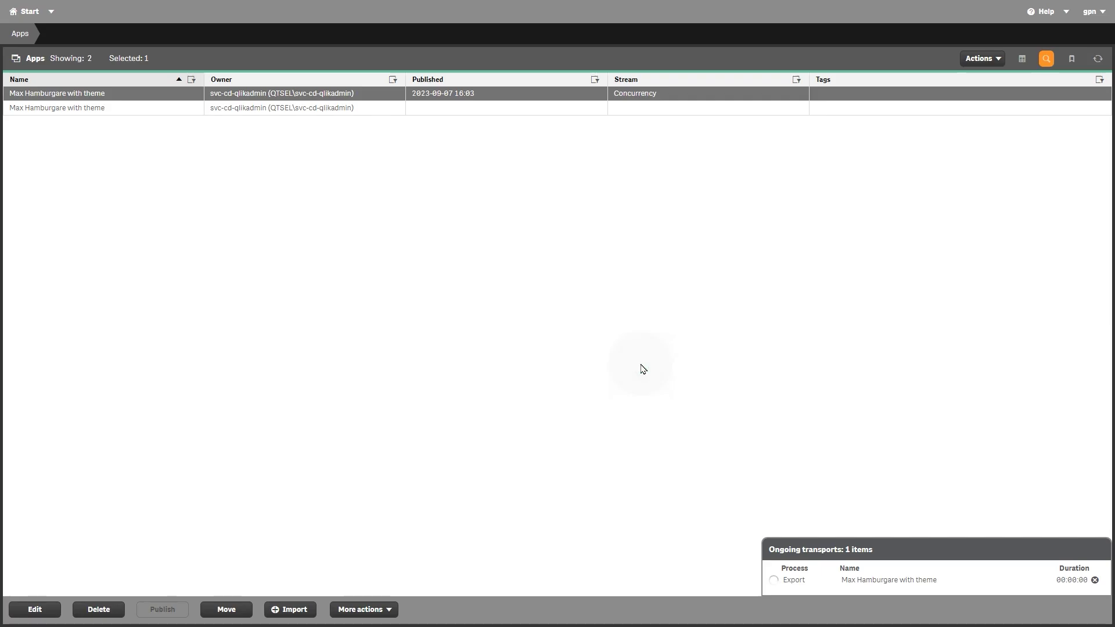
pyautogui.click(817, 588)
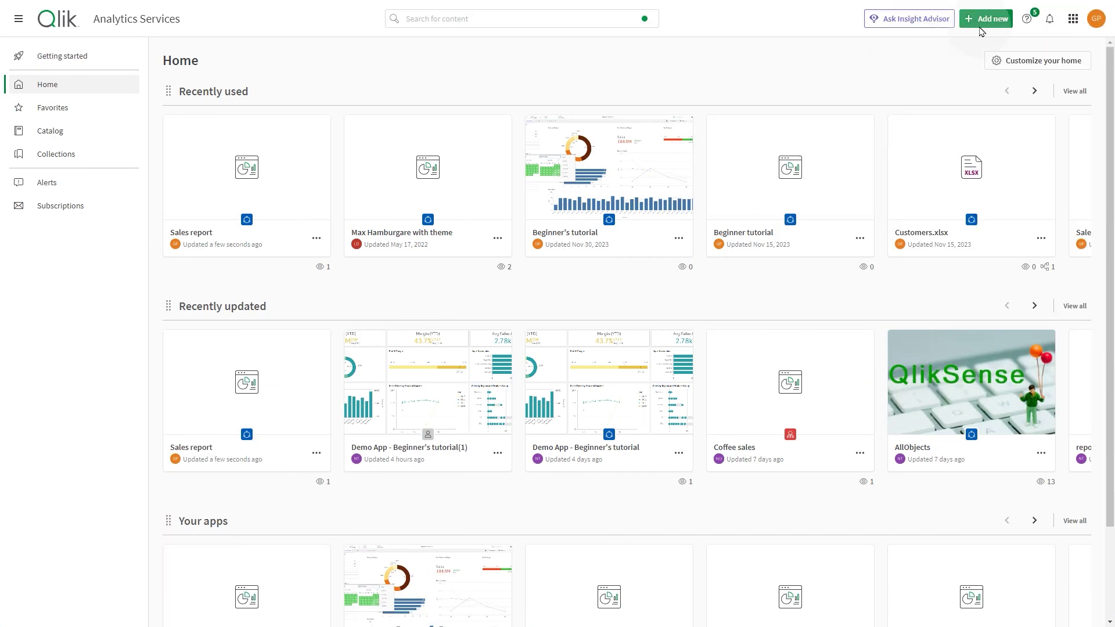
# Start an app upload and choose the Max Hamburgare with theme.qvf file
pyautogui.click(983, 26)
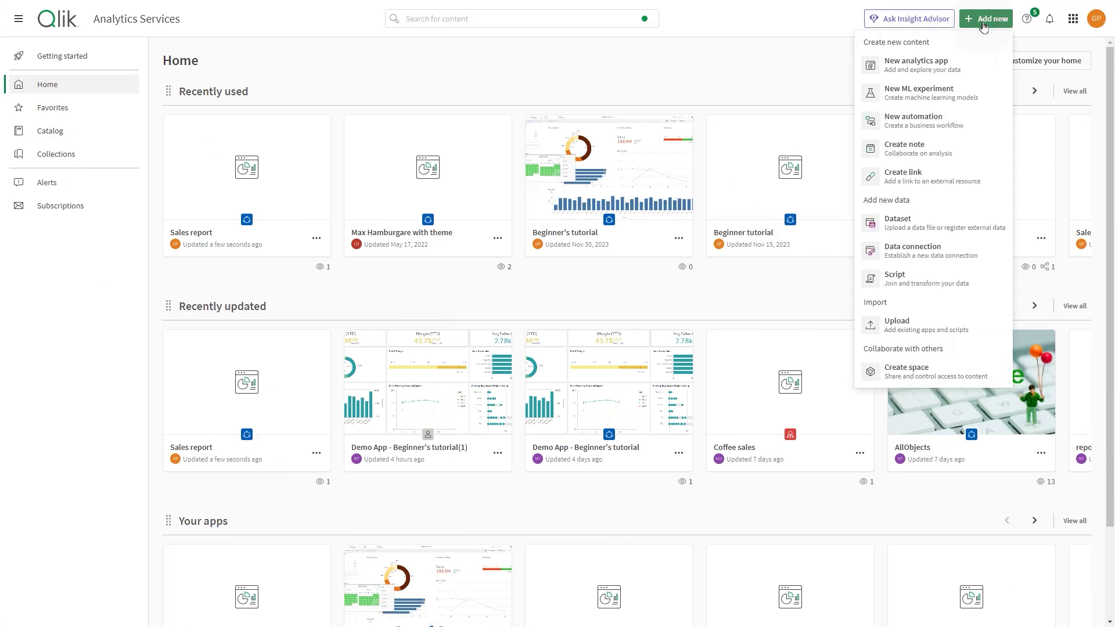
pyautogui.click(909, 324)
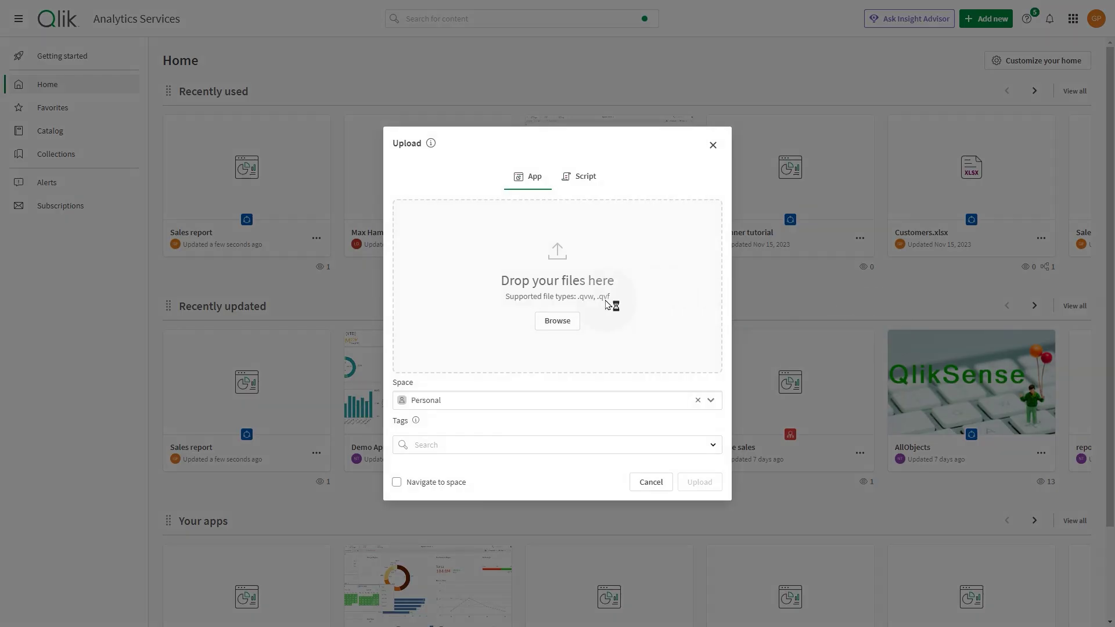
pyautogui.click(543, 322)
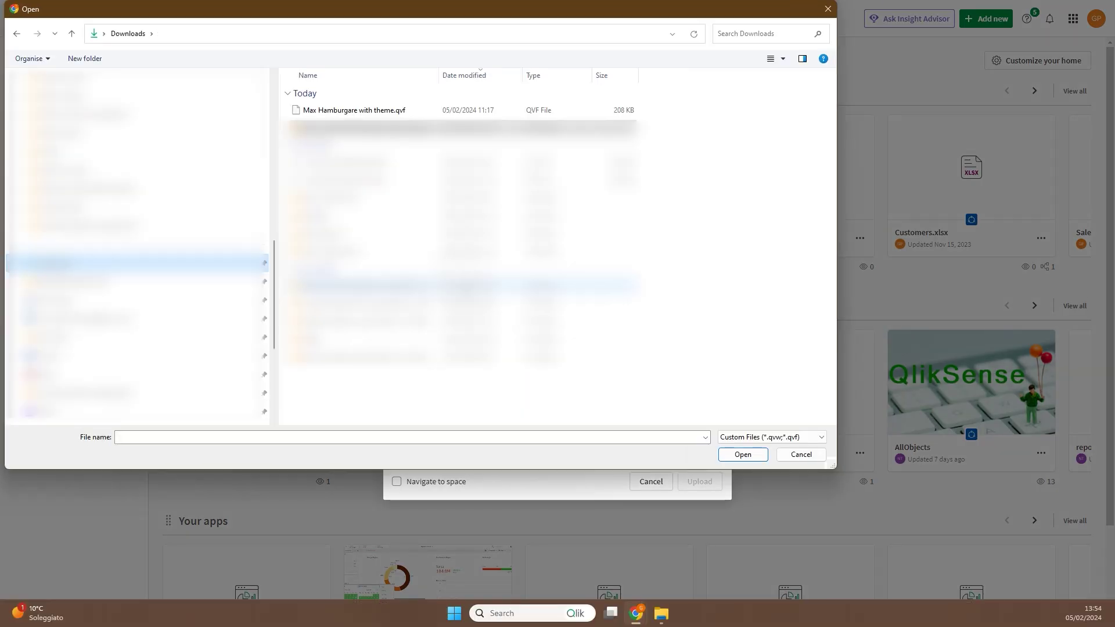
pyautogui.click(372, 112)
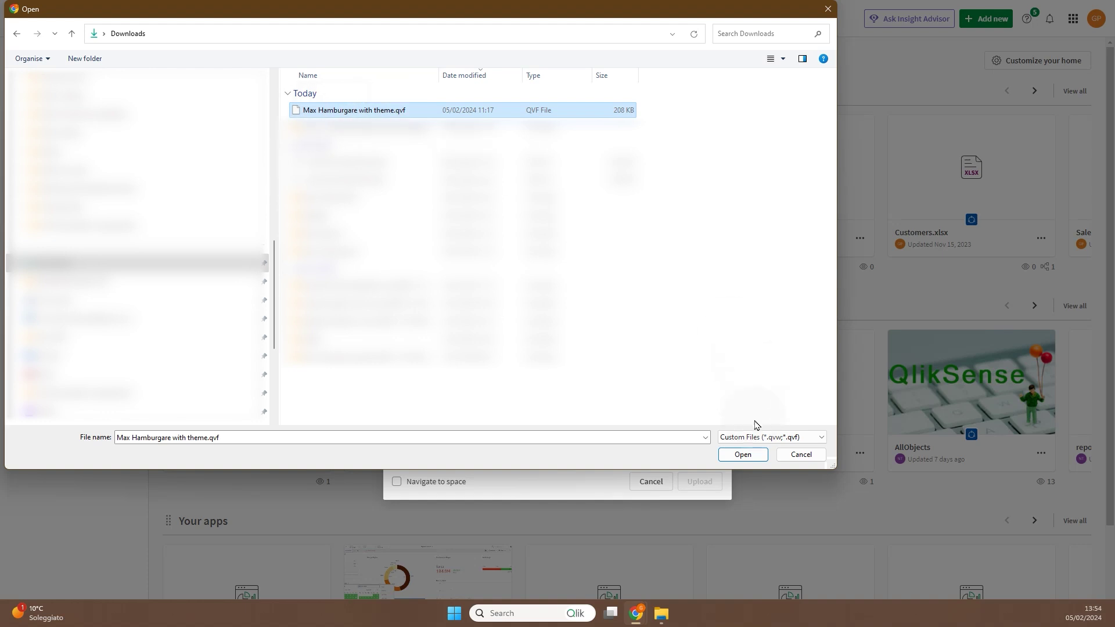
pyautogui.click(743, 455)
# Set the destination space to Office Add-in and upload the app
pyautogui.click(681, 363)
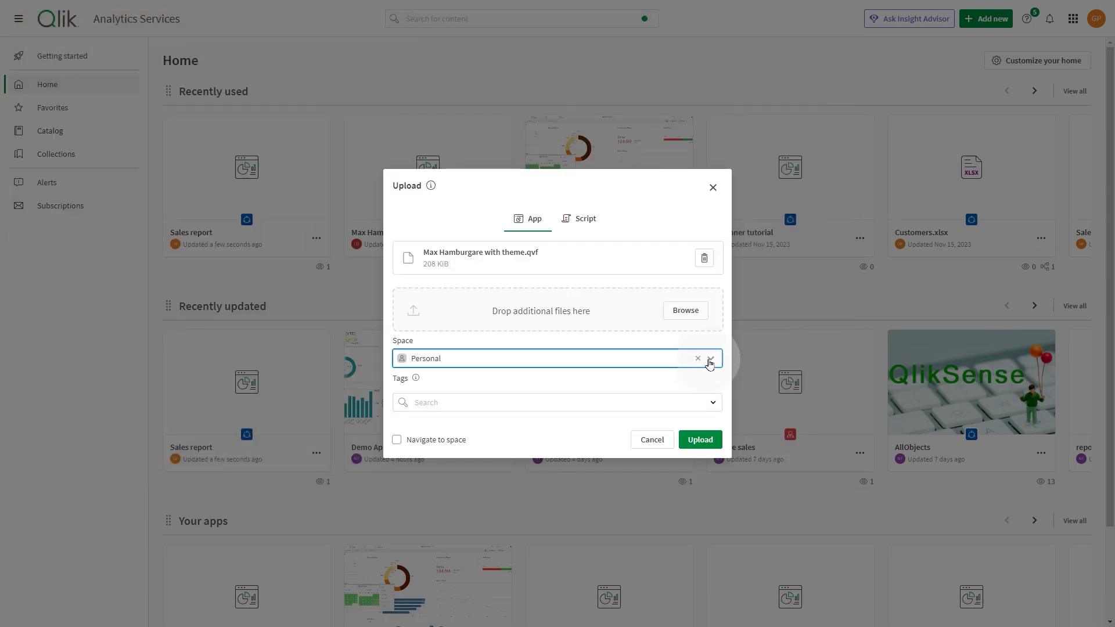
pyautogui.click(710, 359)
pyautogui.click(446, 398)
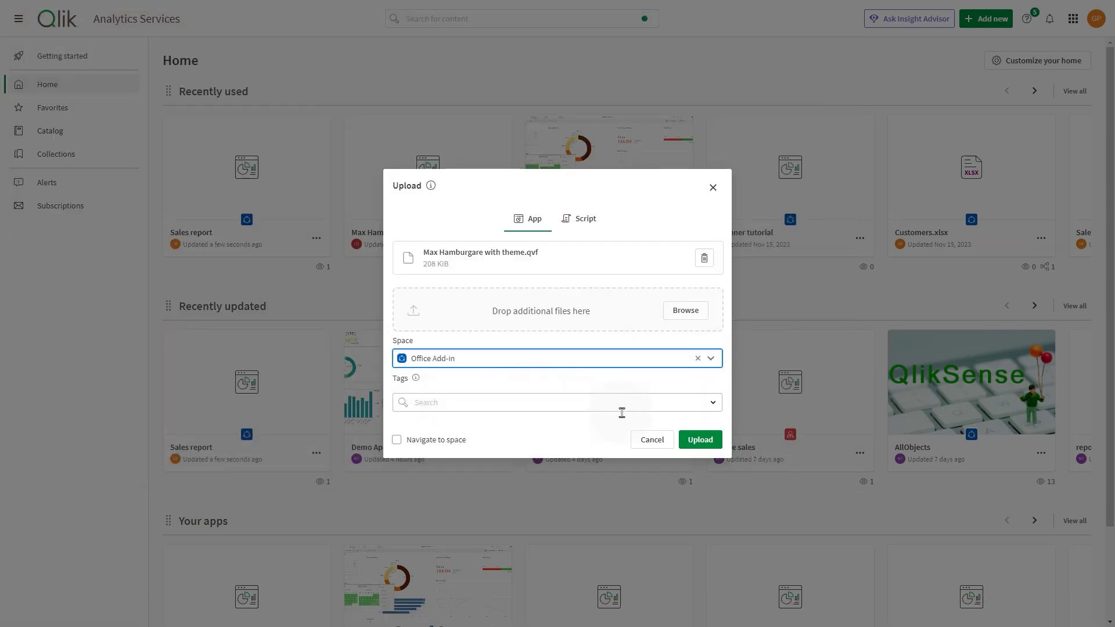
pyautogui.click(701, 440)
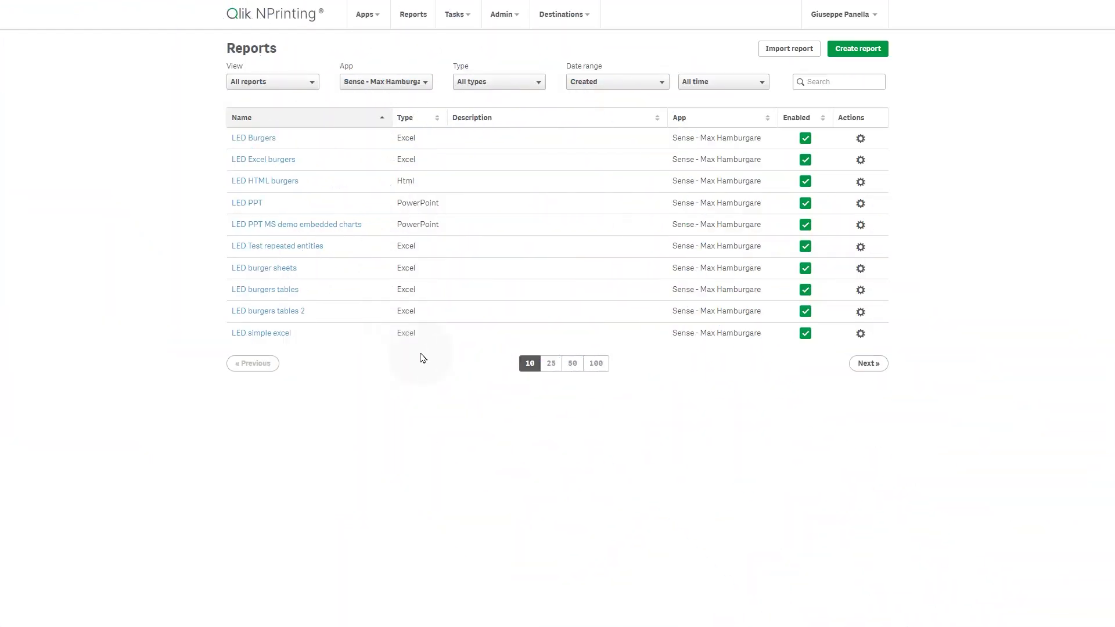
pyautogui.click(507, 18)
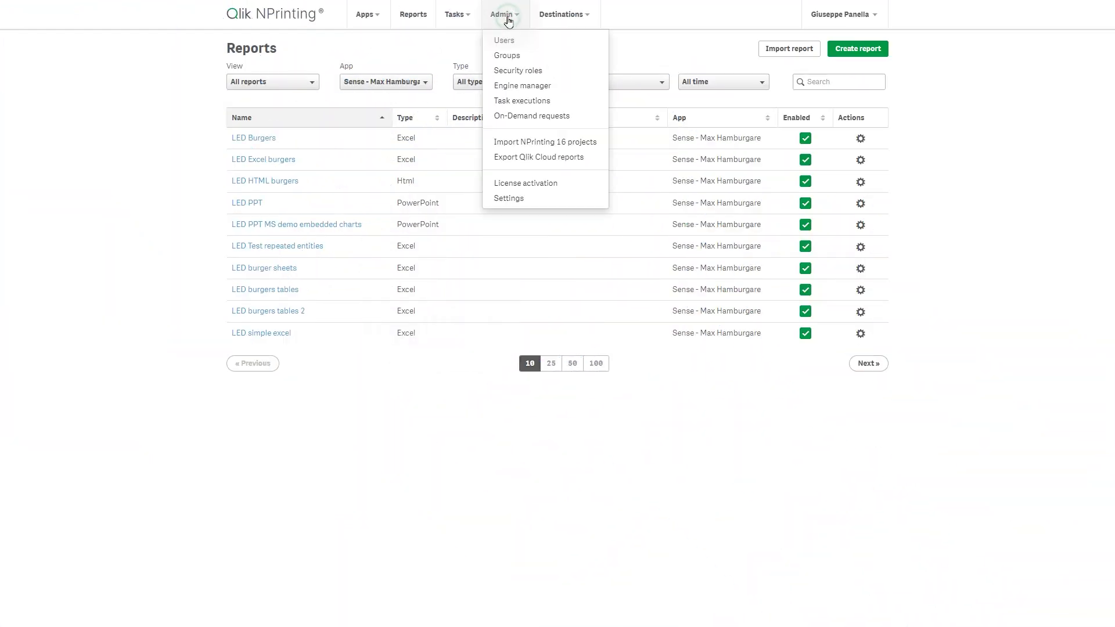
# On Export Qlik Cloud reports, set App and Connection to Sense - Max Hamburgare
pyautogui.click(513, 158)
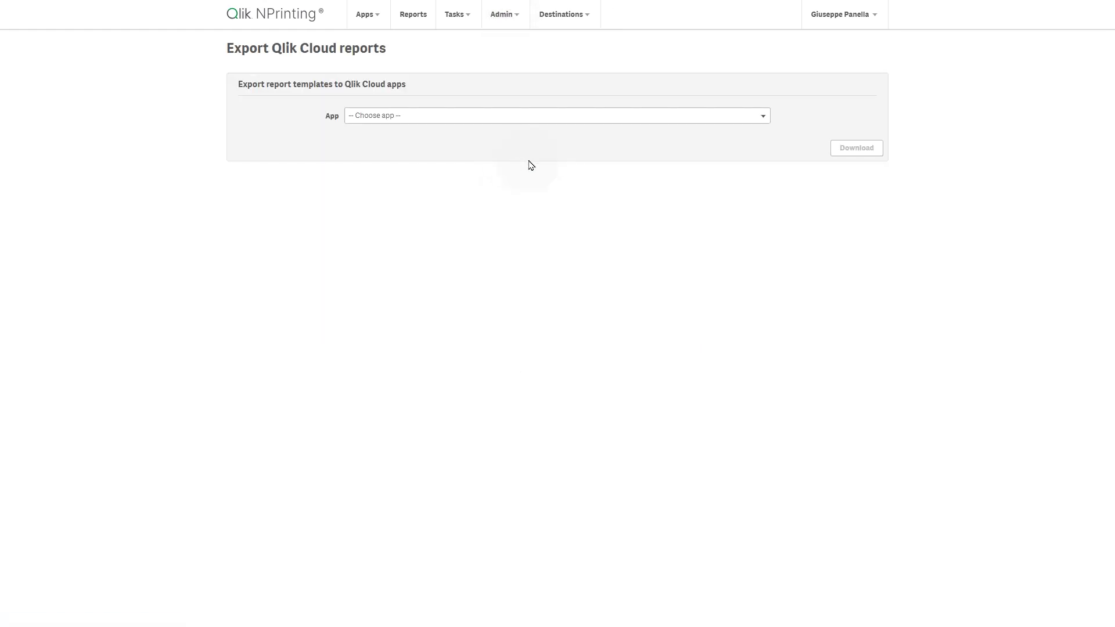
pyautogui.click(528, 116)
pyautogui.scroll(-5, 660, 256)
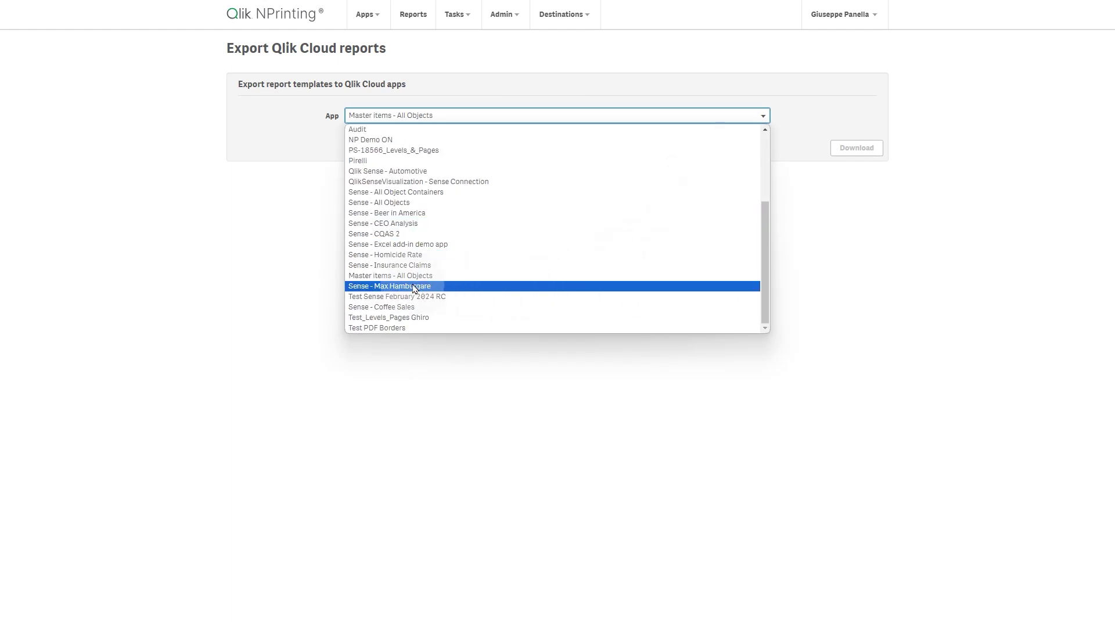
pyautogui.click(367, 286)
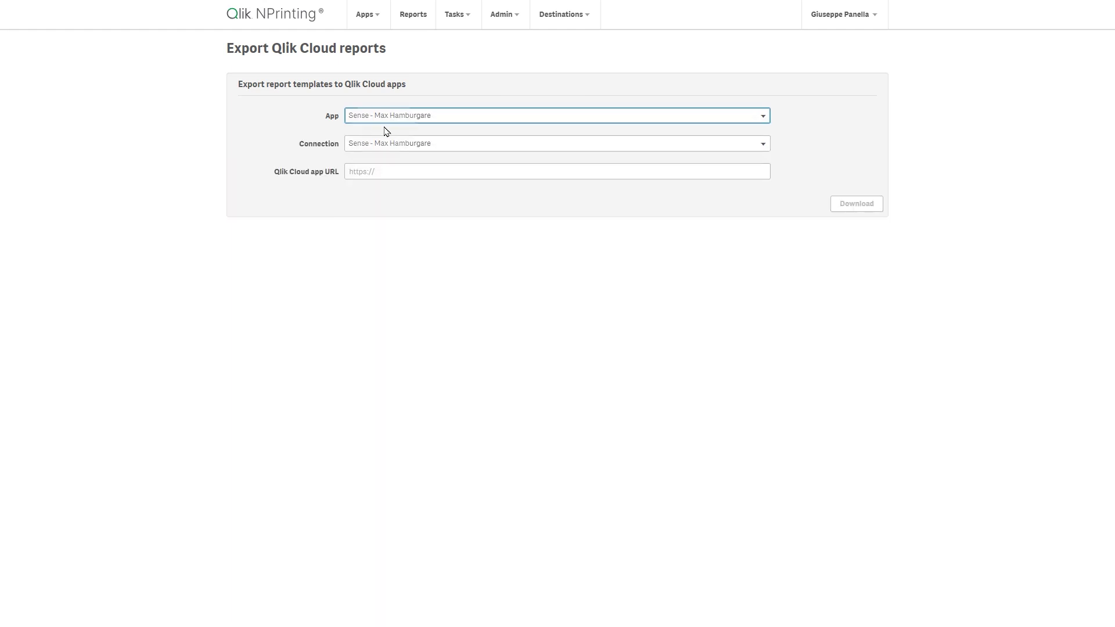
pyautogui.click(547, 144)
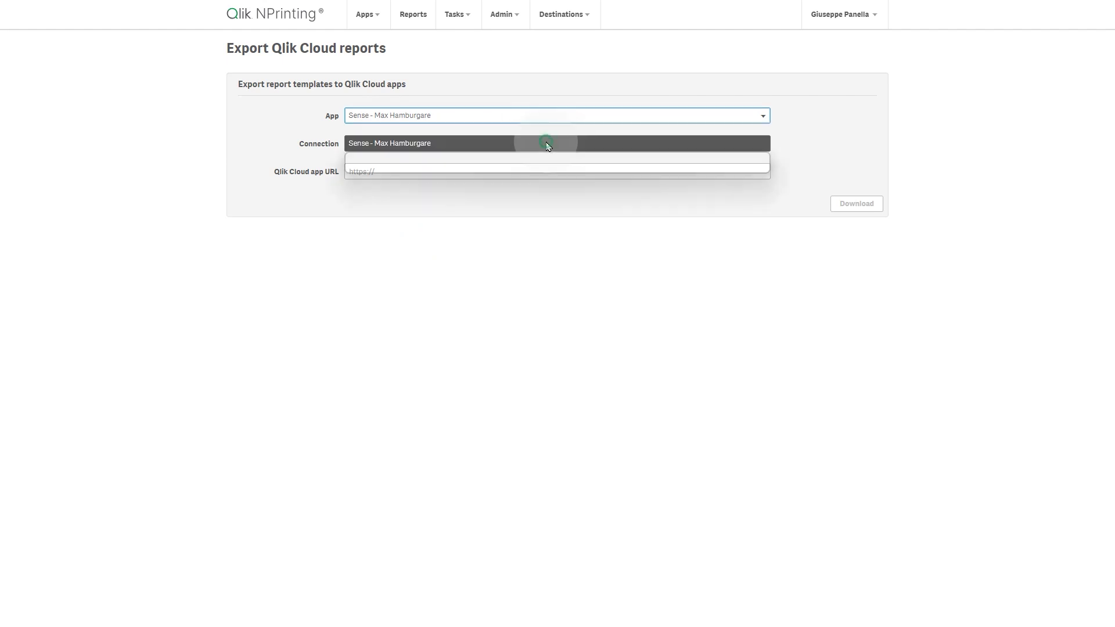
pyautogui.click(411, 168)
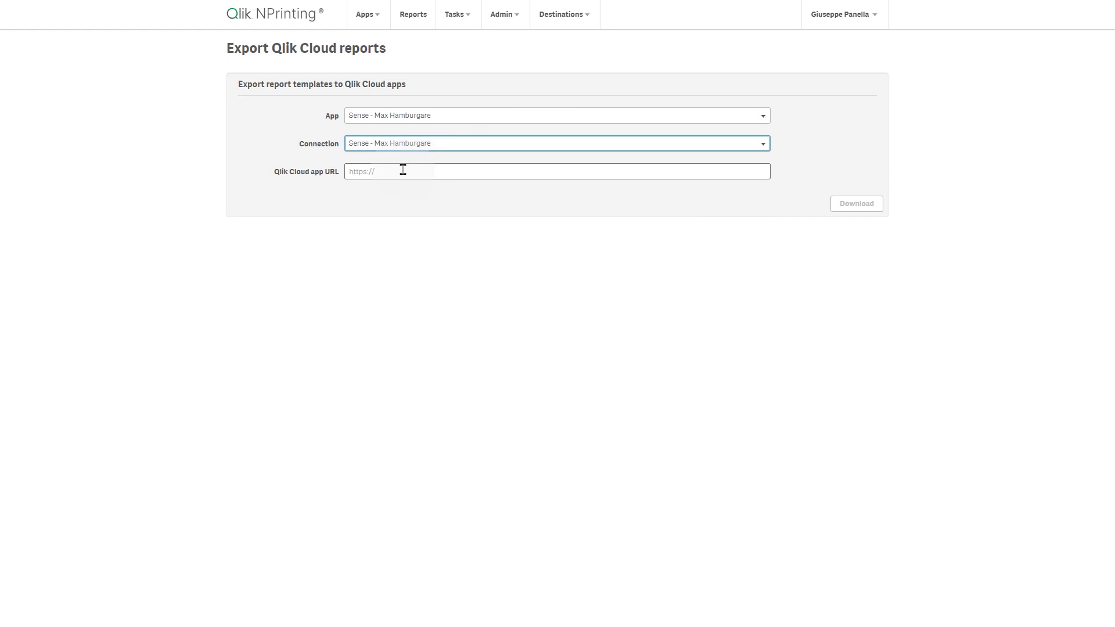
# Paste the Qlik Cloud app URL without its /overview ending and download the export
pyautogui.click(353, 170)
pyautogui.hotkey('ctrl', 'v')
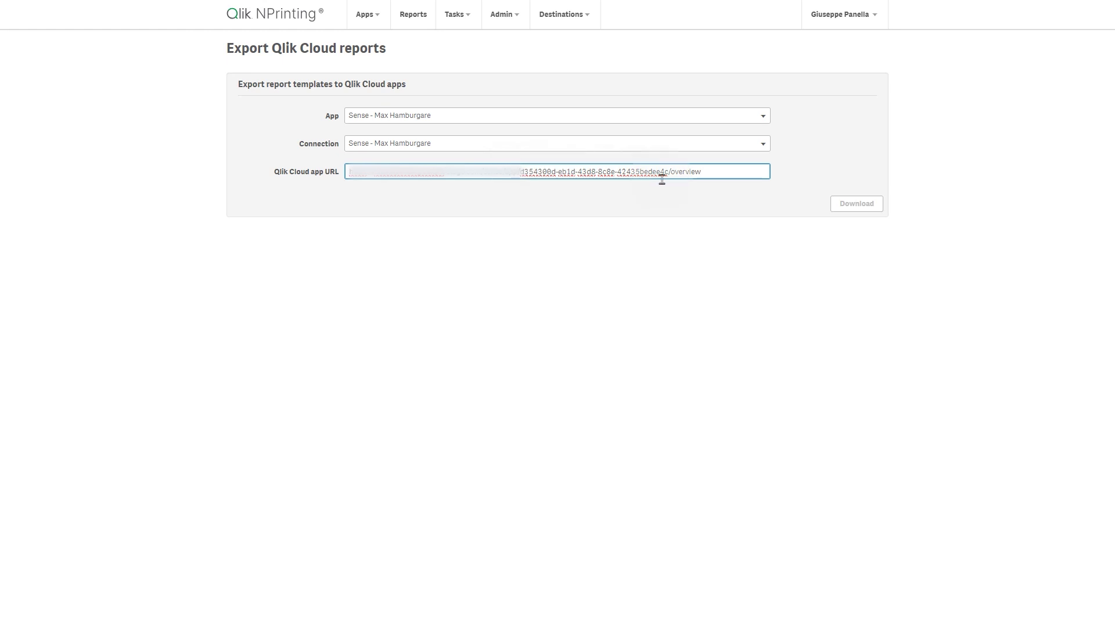
pyautogui.moveTo(670, 175); pyautogui.dragTo(809, 185)
pyautogui.press('Right')
pyautogui.press('BackSpace')
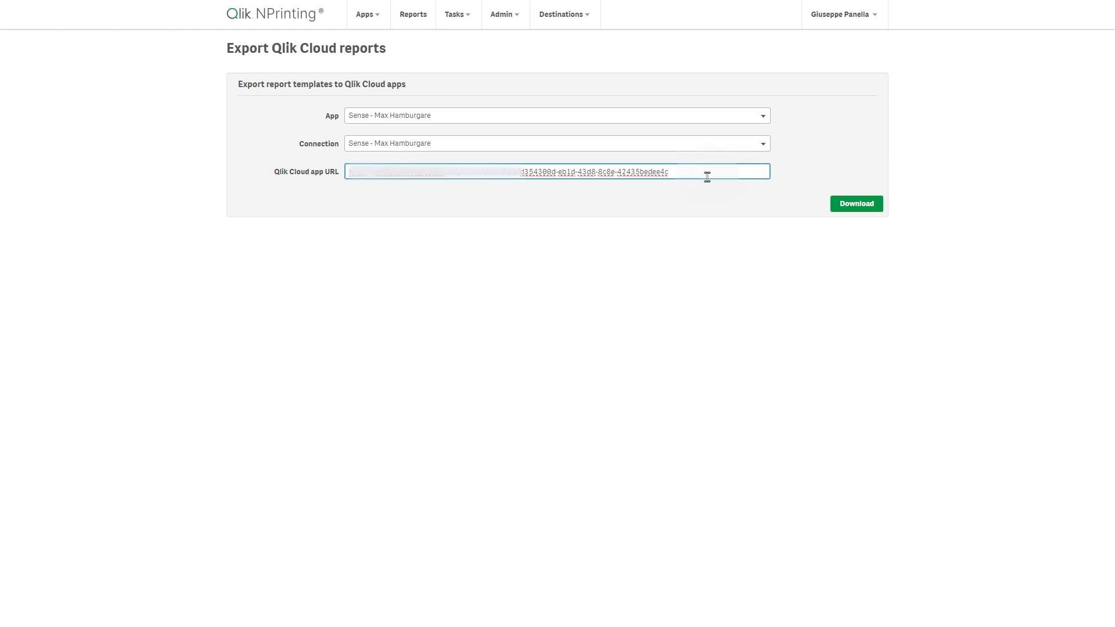
pyautogui.click(858, 206)
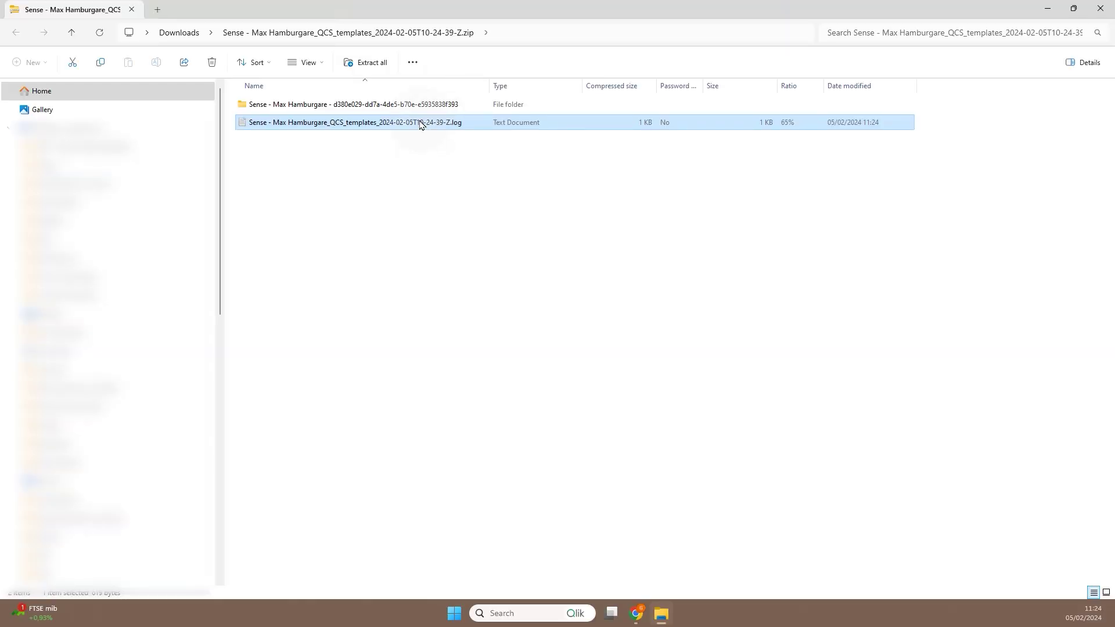
# Check the templates inside the zip, then extract the zip into Downloads
pyautogui.doubleClick(396, 105)
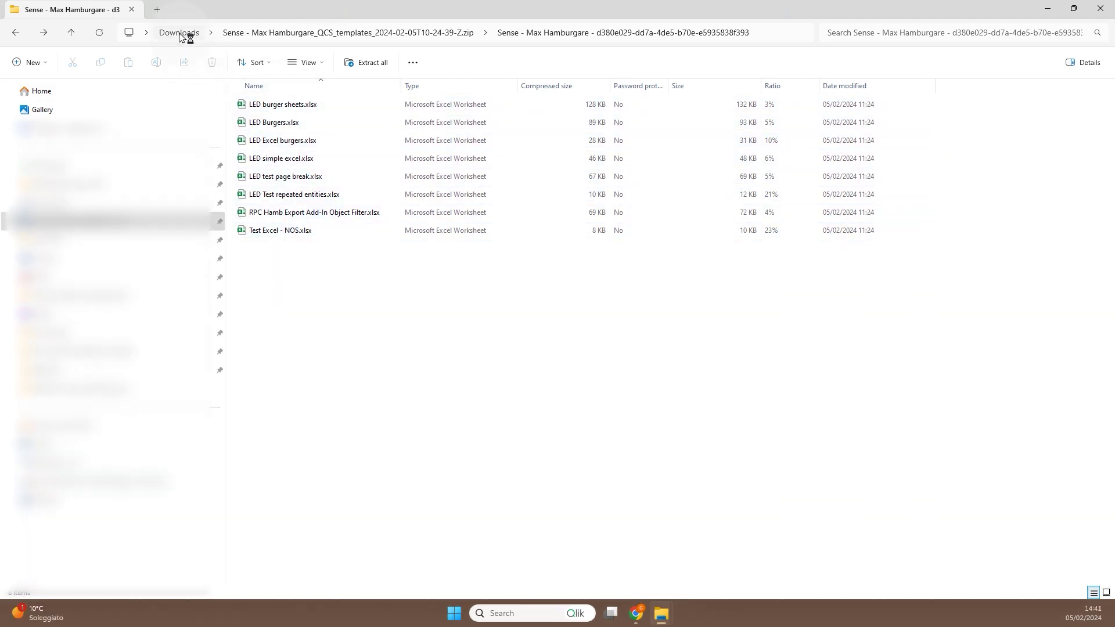
pyautogui.click(180, 33)
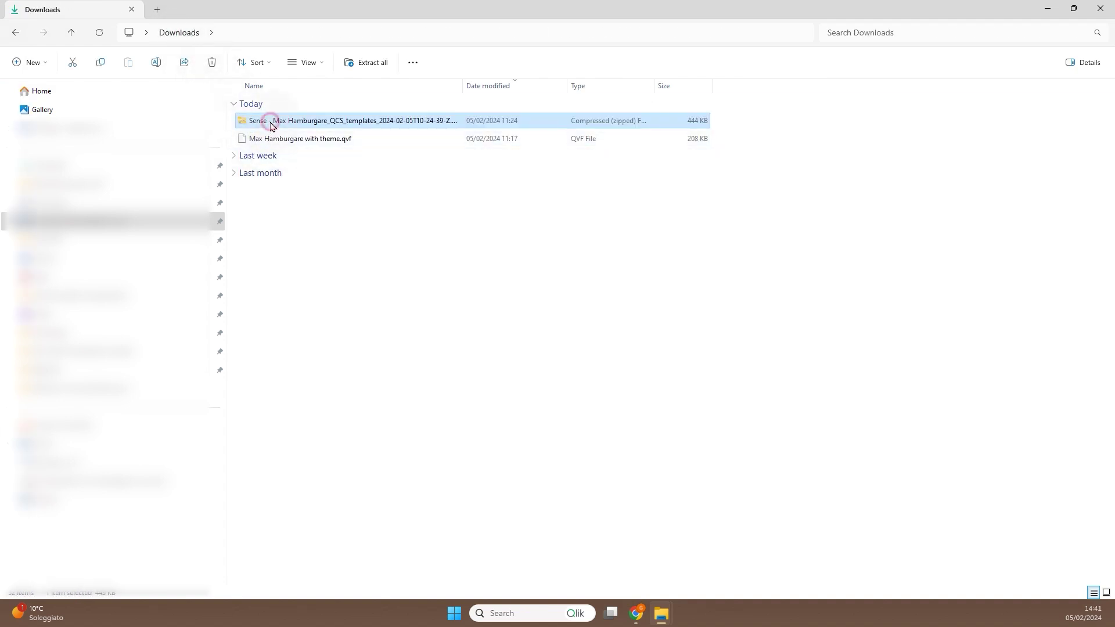
pyautogui.rightClick(271, 125)
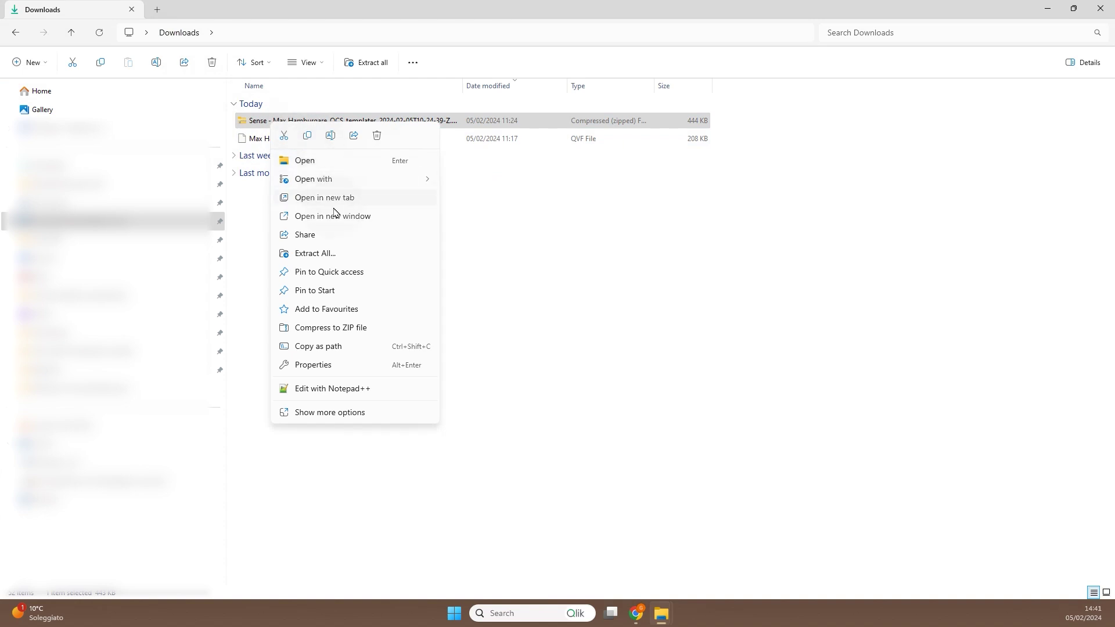
pyautogui.click(330, 254)
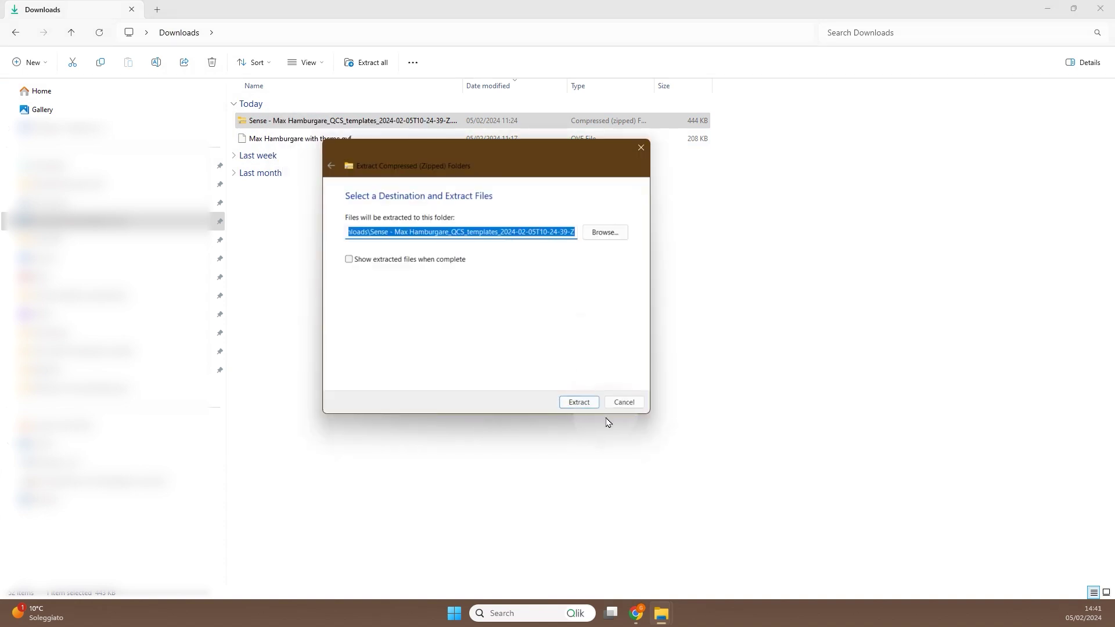
pyautogui.click(580, 401)
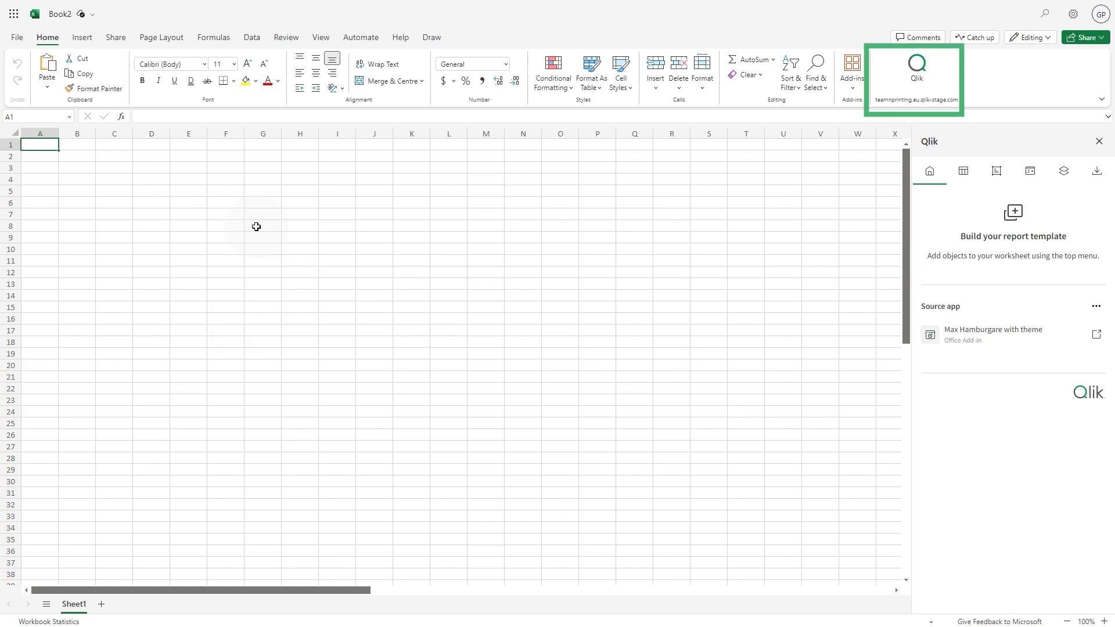
# Open LED Burgers.xlsx from the extracted templates on this device
pyautogui.click(19, 38)
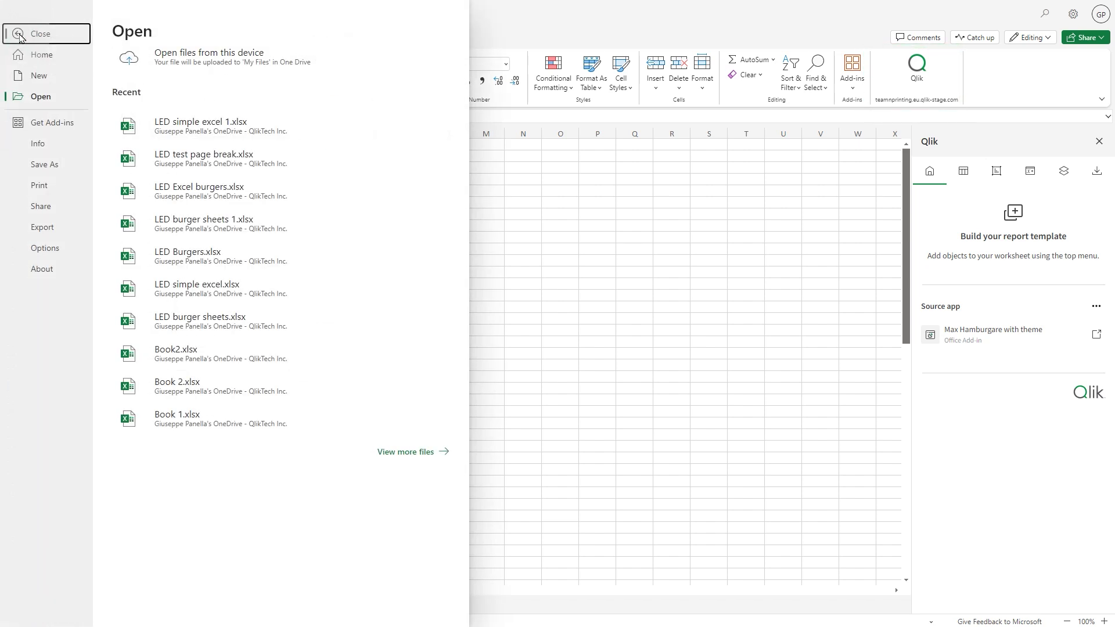
pyautogui.click(187, 58)
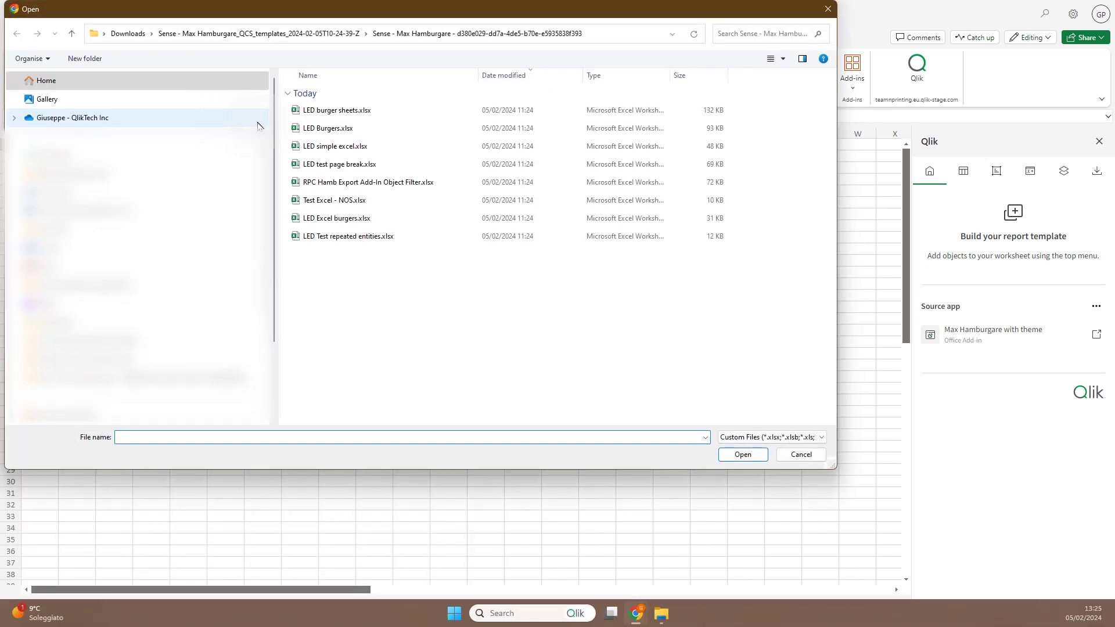
pyautogui.click(308, 129)
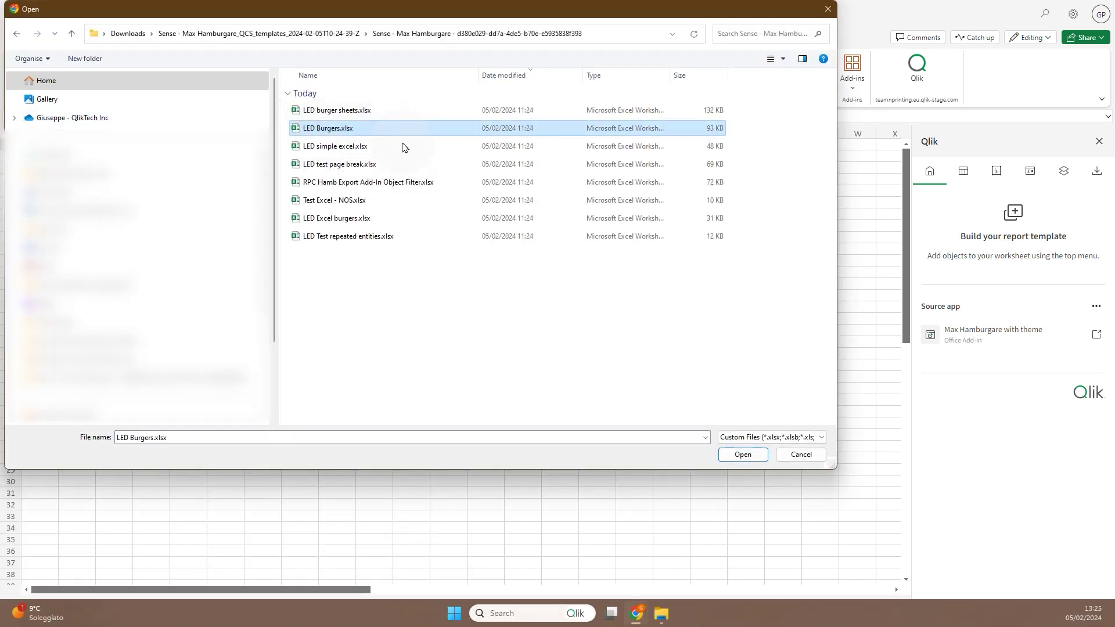
pyautogui.click(737, 455)
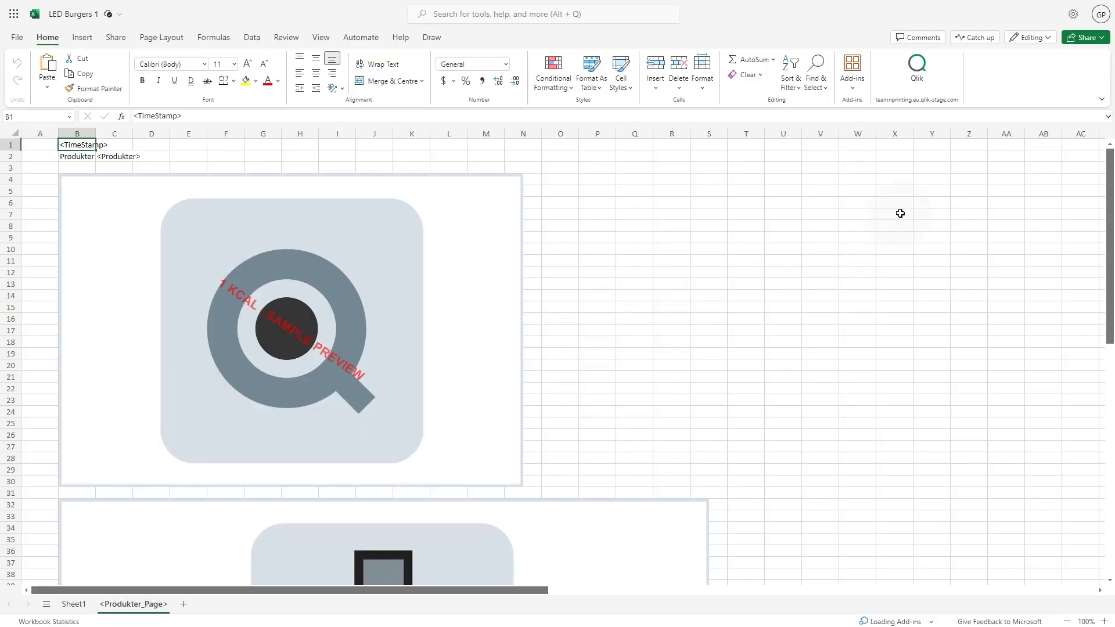
# Migrate the workbook's Qlik charts with the Qlik add-in
pyautogui.click(913, 82)
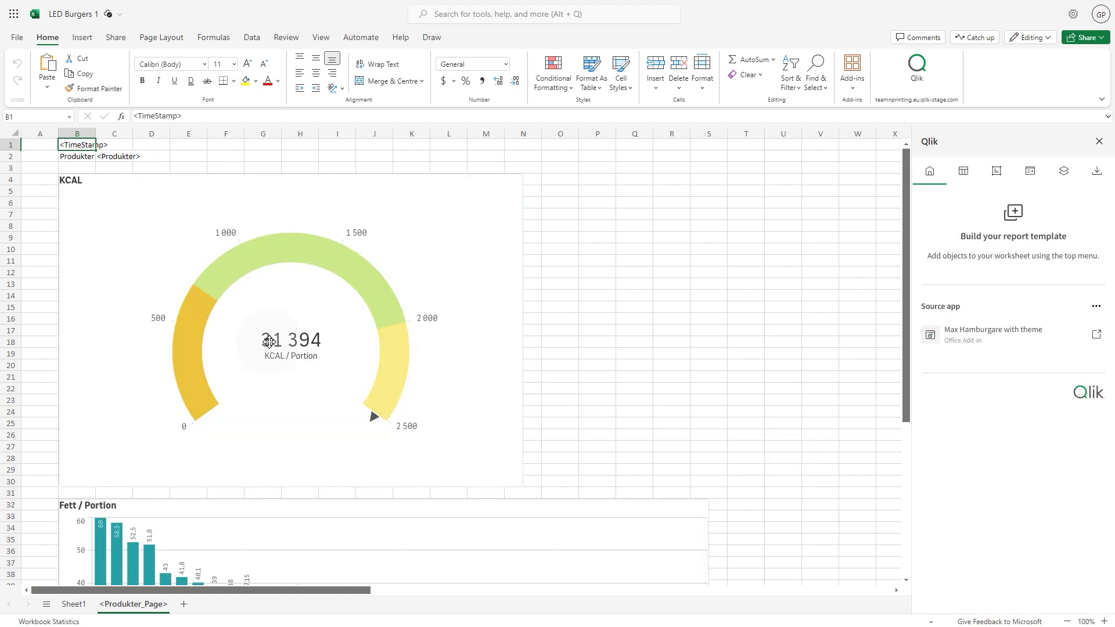
pyautogui.scroll(-6, 269, 341)
pyautogui.scroll(-6, 269, 342)
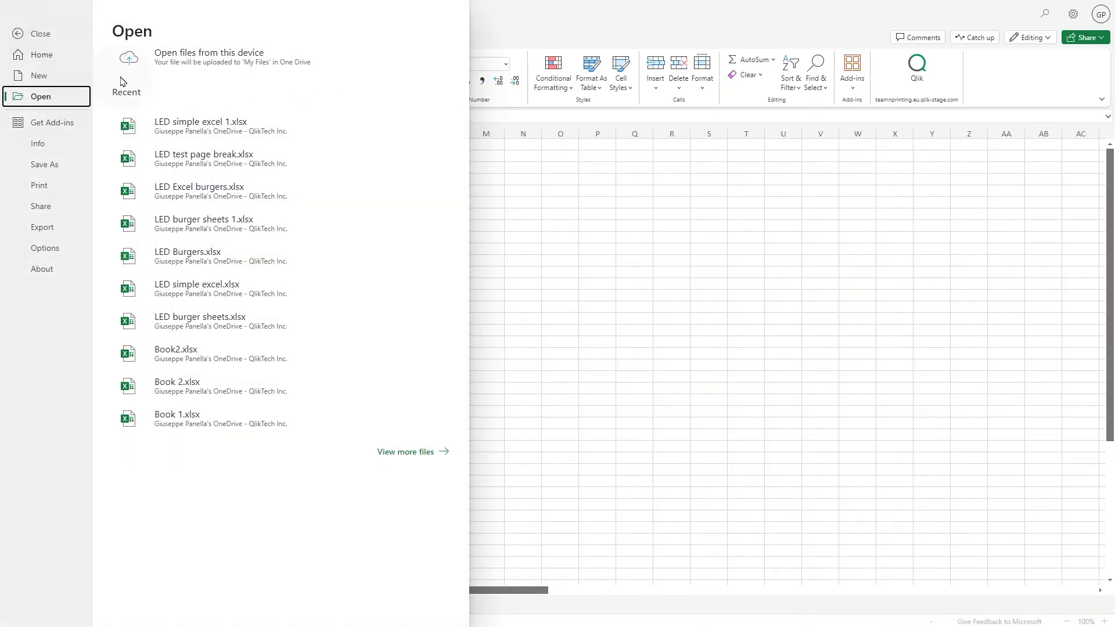
# Open LED burger sheets.xlsx from this device and view the Qlik add-in's unsupported tag details
pyautogui.click(169, 55)
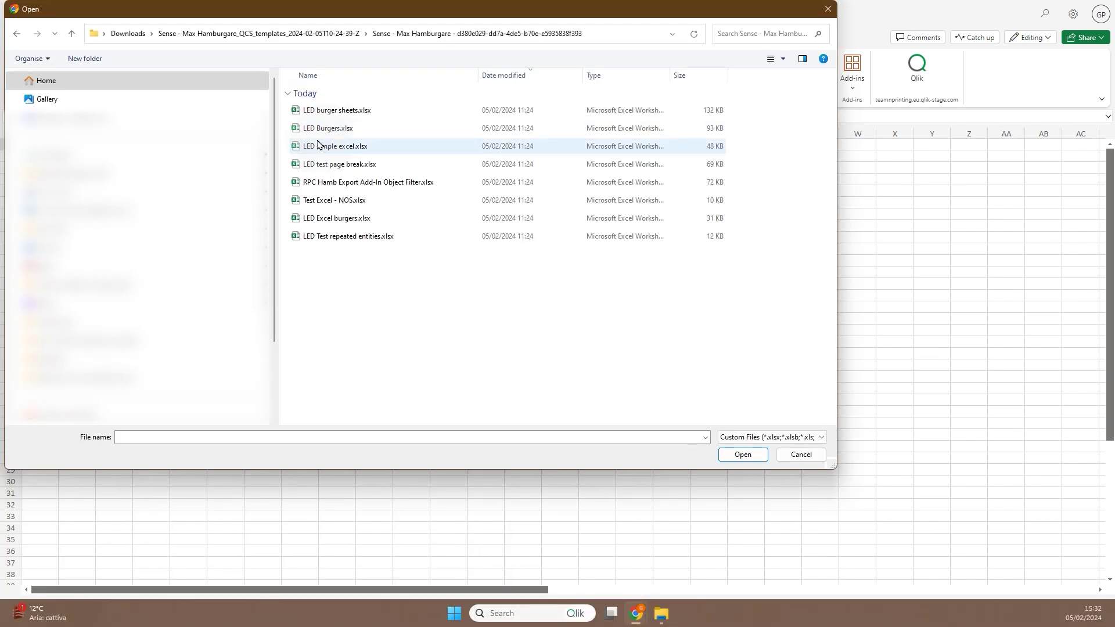
pyautogui.click(320, 114)
pyautogui.click(744, 456)
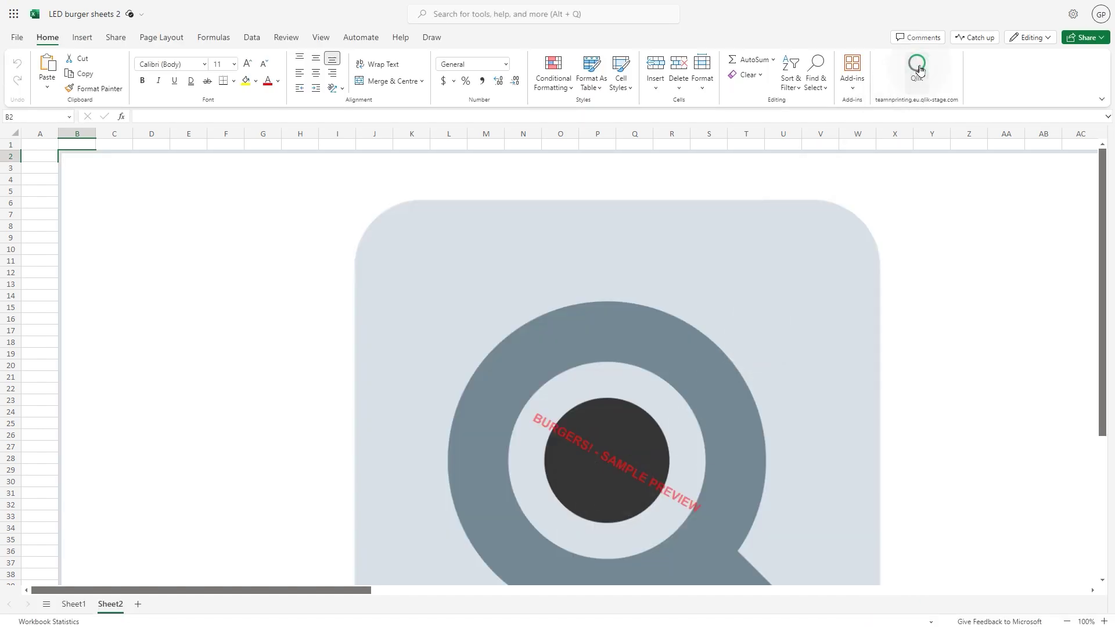
pyautogui.click(919, 69)
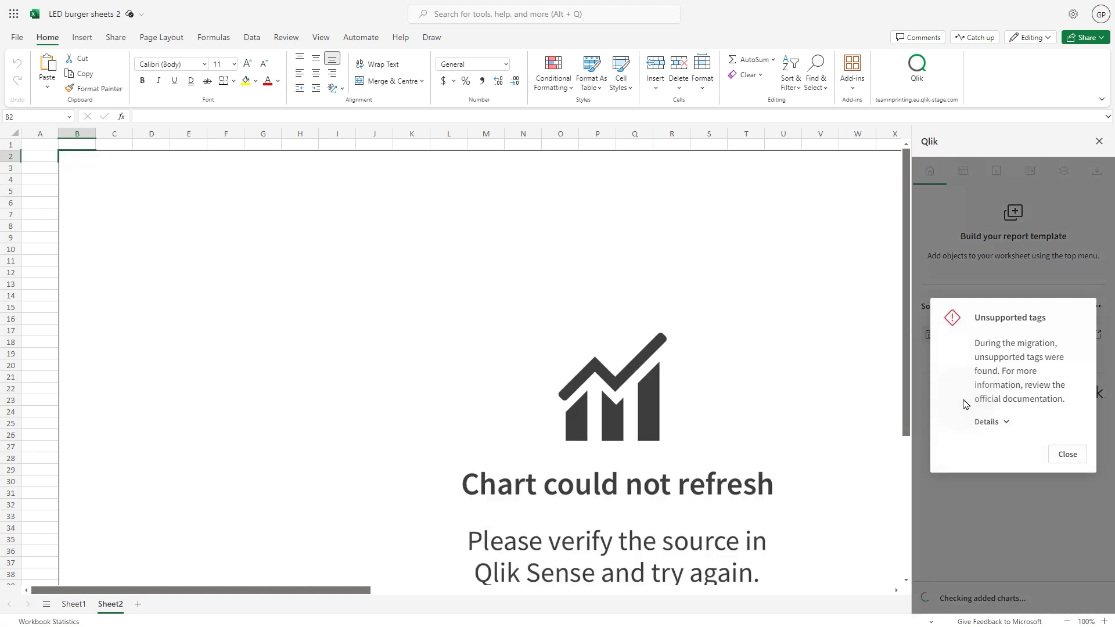
pyautogui.click(992, 430)
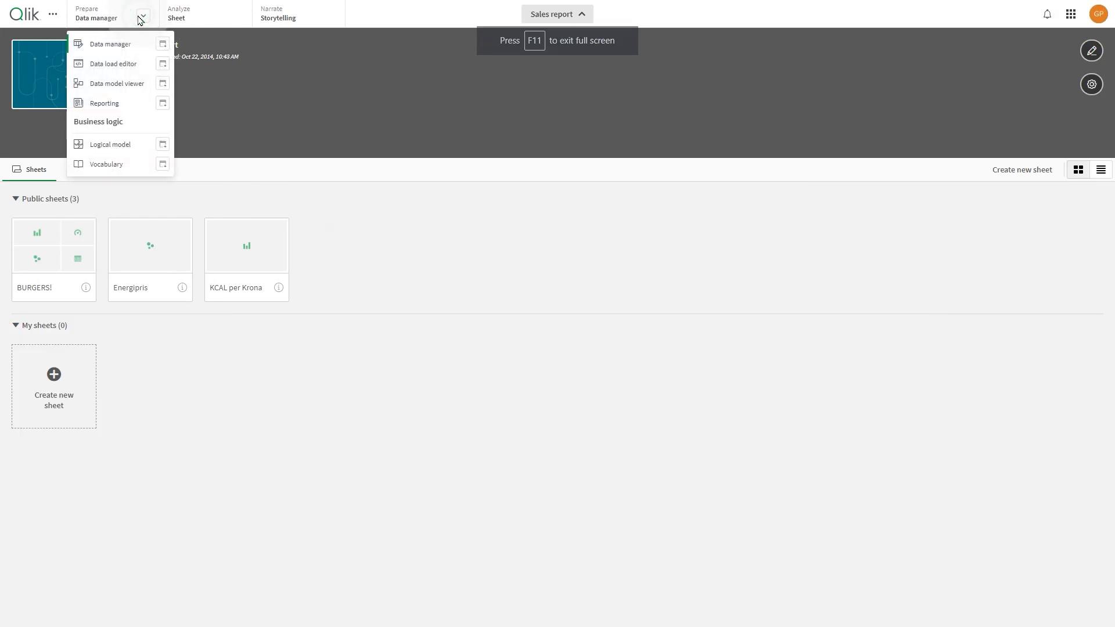
# Upload LED Burgers 1.xlsx as a report template in the app's Reporting section
pyautogui.click(123, 108)
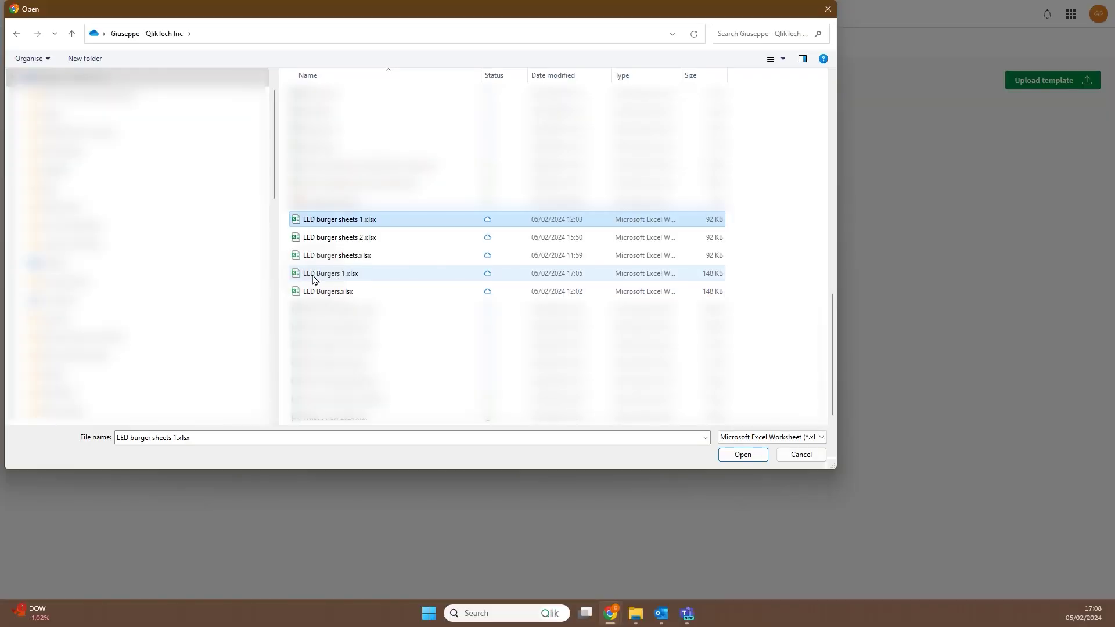
pyautogui.click(312, 274)
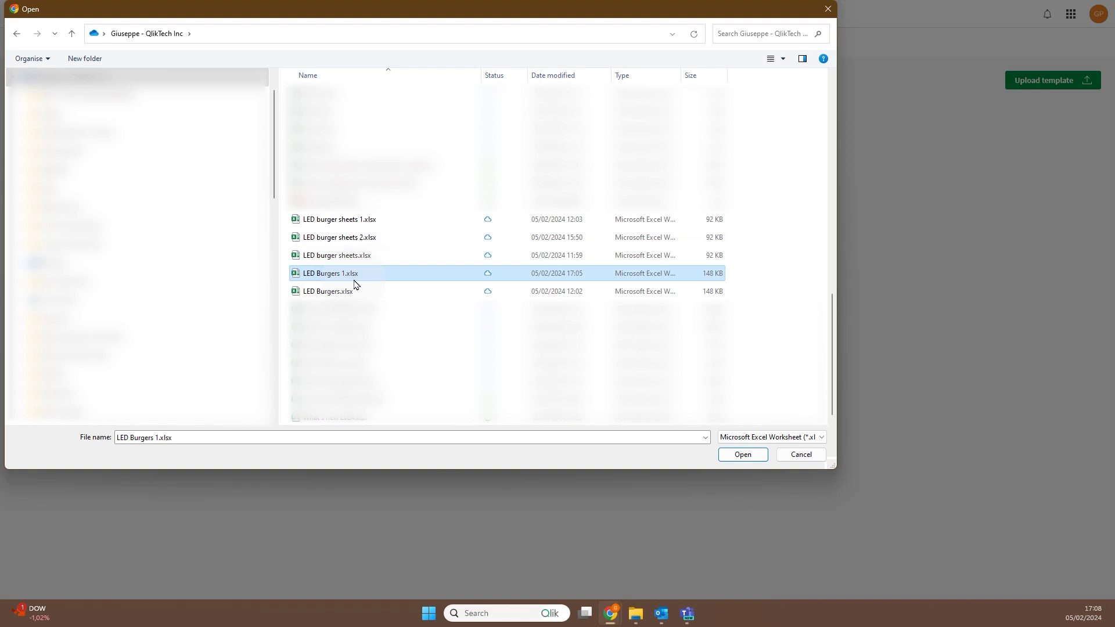
pyautogui.click(733, 454)
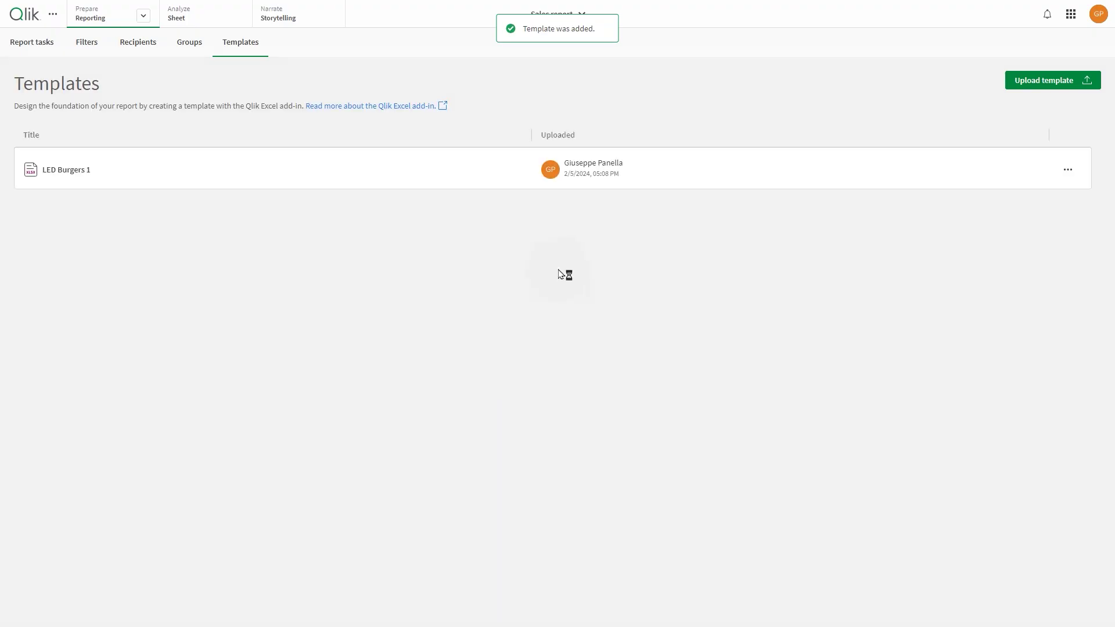
# Create a new report task using the existing LED Burgers 1 template and advance to output settings
pyautogui.click(36, 46)
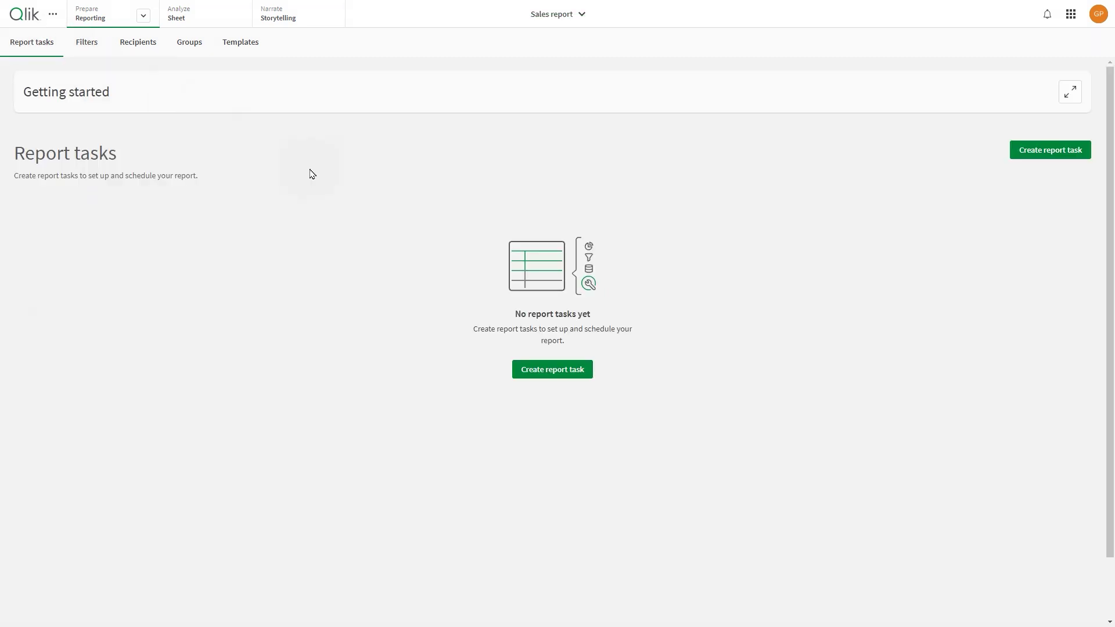
pyautogui.click(539, 370)
pyautogui.click(435, 268)
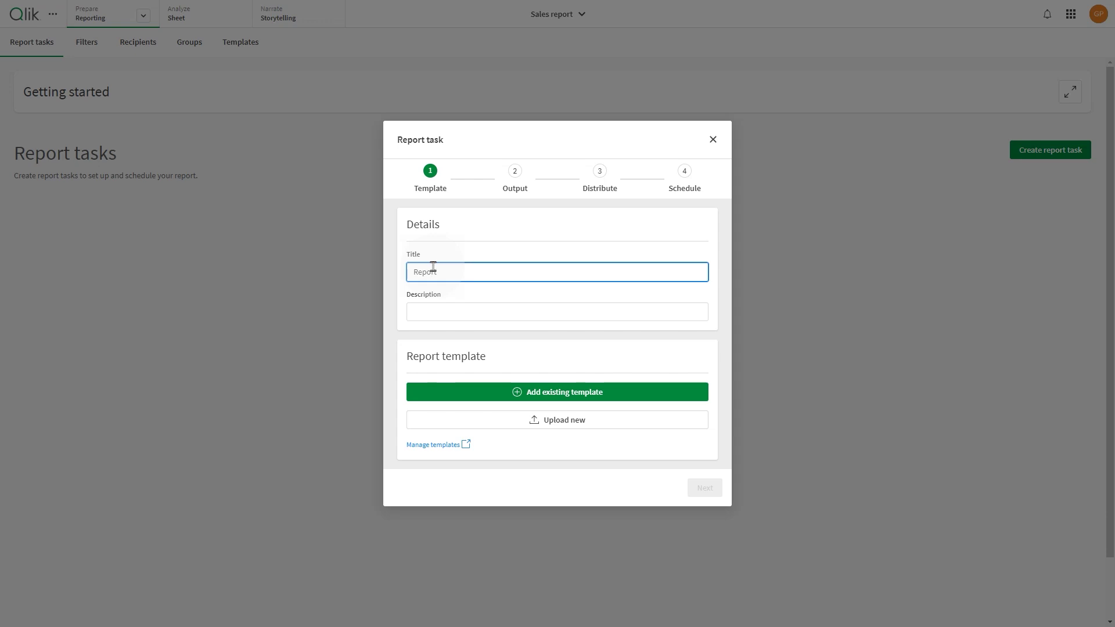
pyautogui.click(525, 392)
pyautogui.click(458, 448)
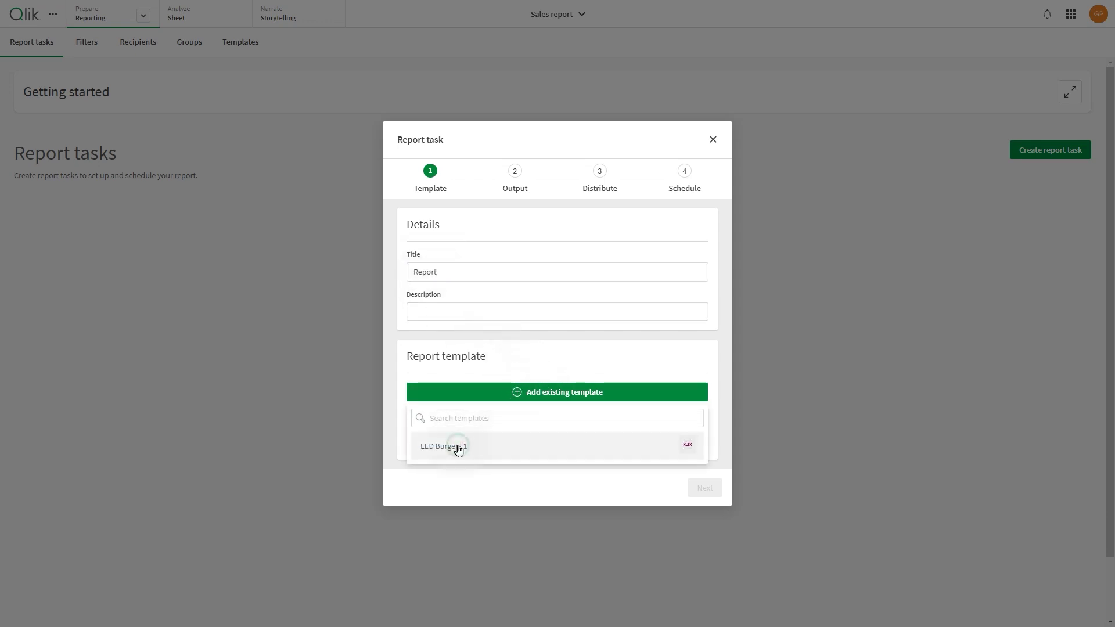
pyautogui.click(706, 486)
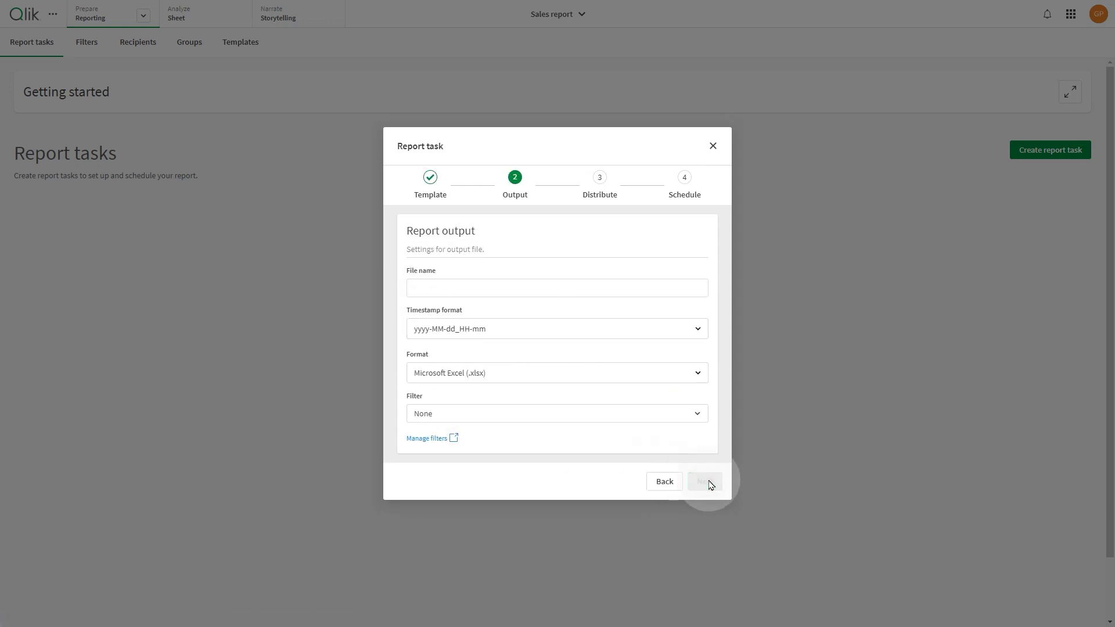